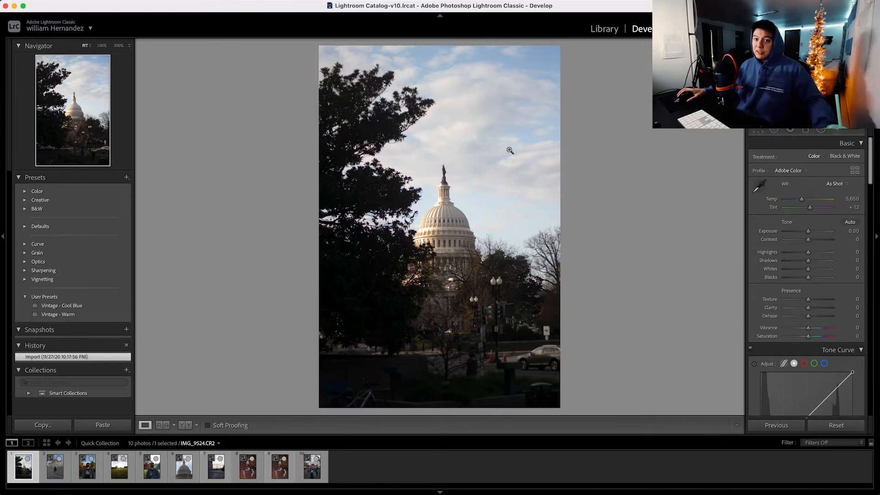
Straighten the Capitol photo by setting the Transform rotation to +0.9 and enabling Constrain Crop
scroll(778, 261, down, 3)
scroll(761, 268, down, 15)
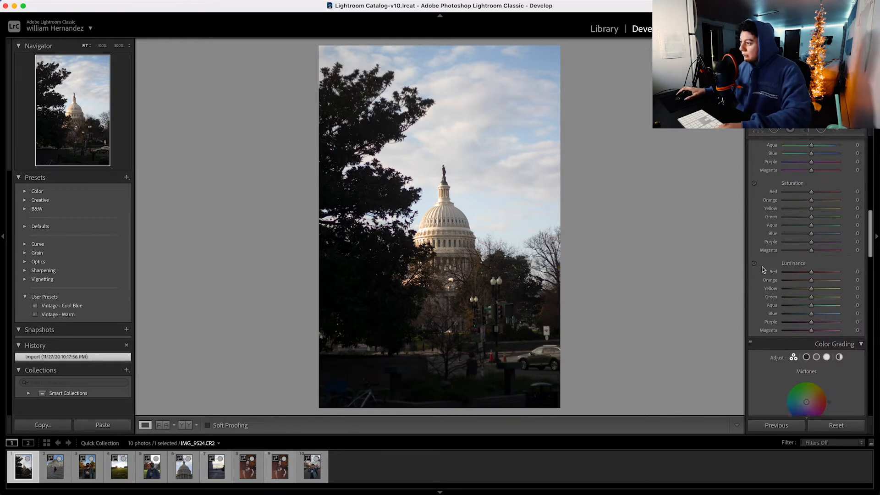
scroll(762, 270, down, 10)
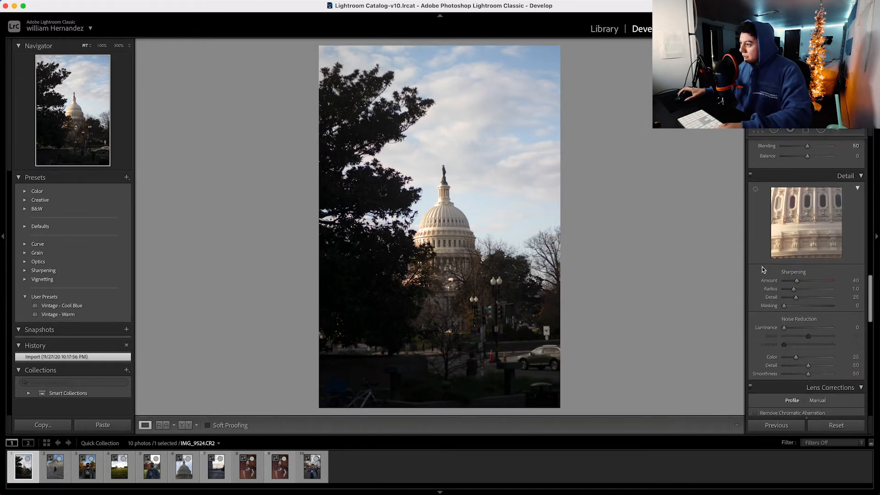
scroll(763, 269, down, 12)
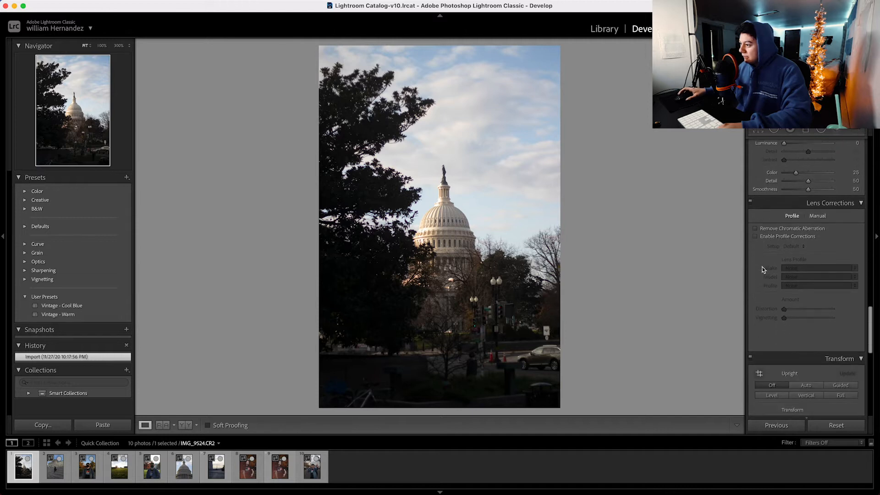
scroll(762, 270, down, 2)
click(809, 270)
drag(809, 268, 810, 268)
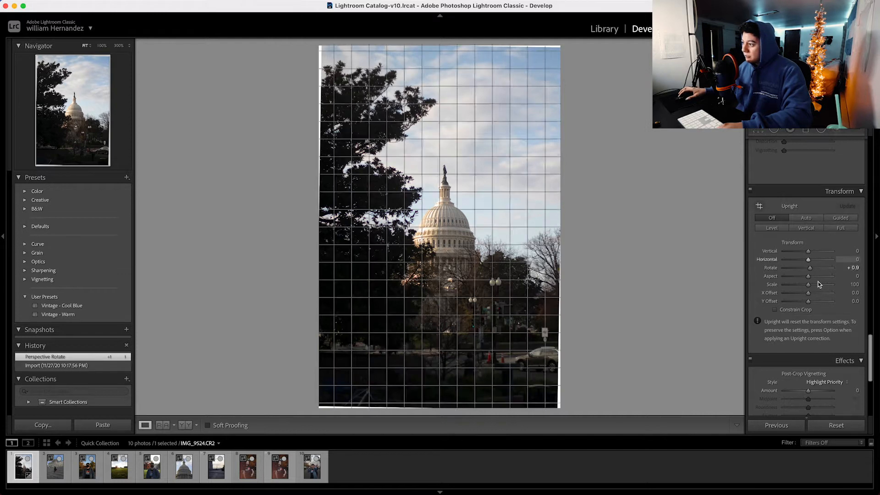
click(776, 309)
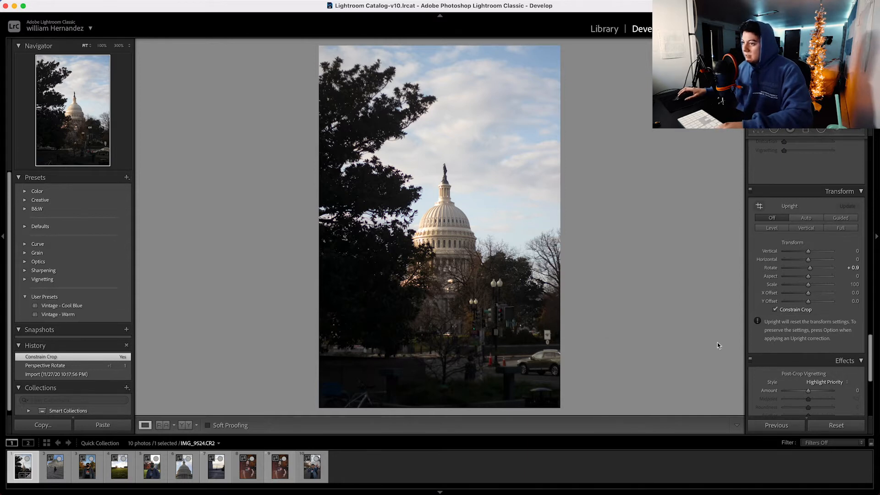
Crop the dark foreground off the photo's lower edge while keeping the parked car in the frame
click(758, 129)
drag(438, 403, 443, 367)
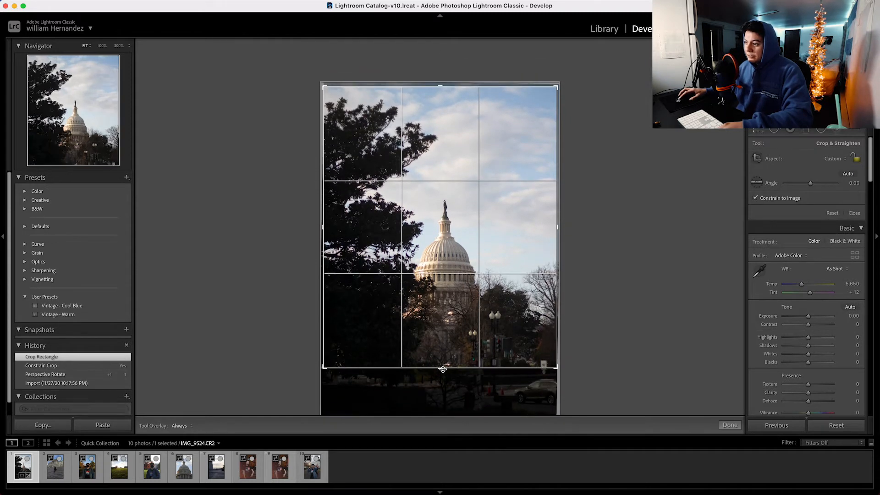
click(728, 426)
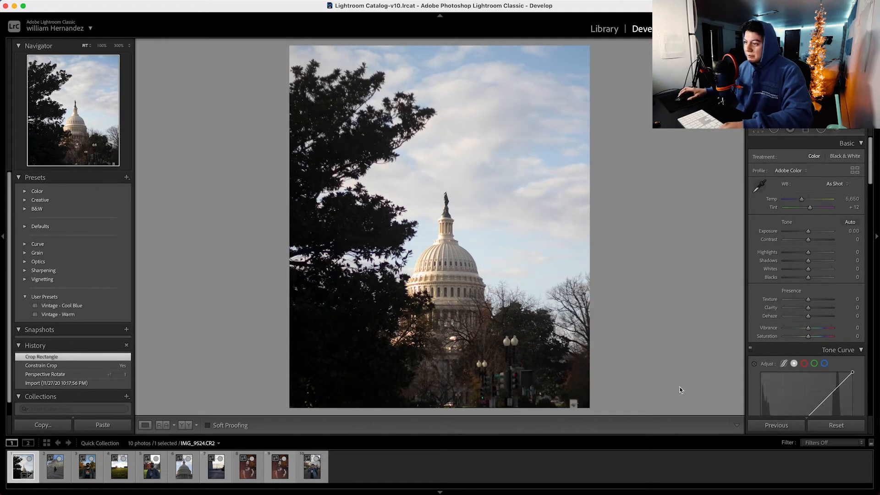
click(758, 133)
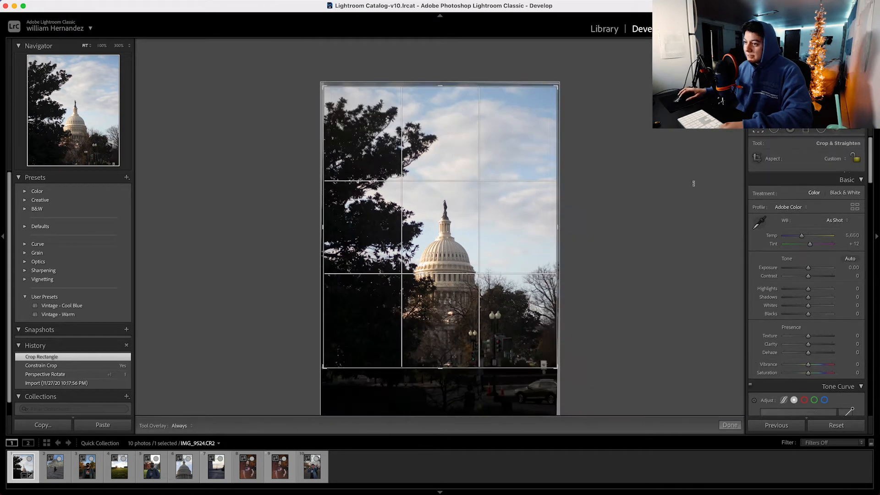
drag(436, 367, 441, 387)
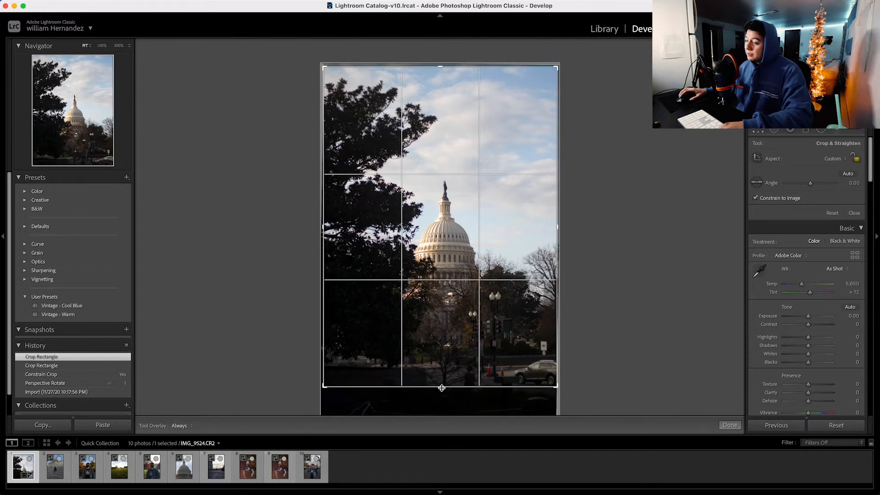
click(729, 426)
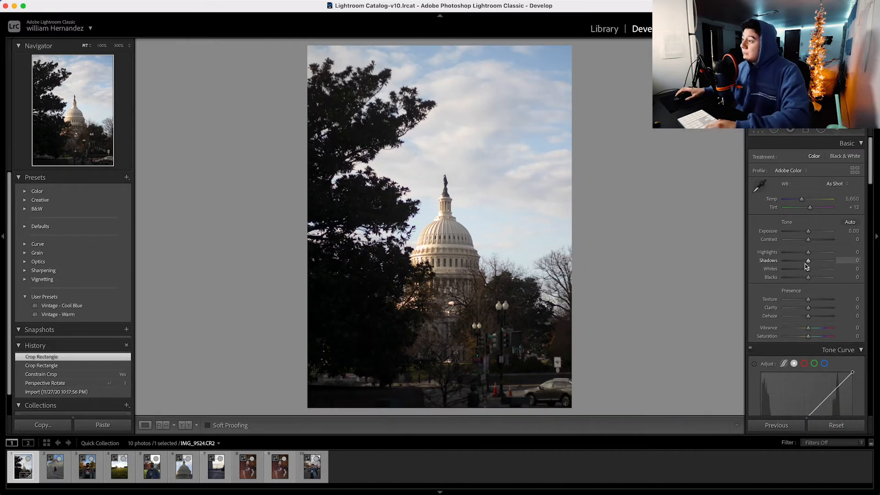
Set Highlights to -49, Shadows to +75, Temp to 6,383, Tint to +14, Contrast to +47, Clarity to +10, Vibrance to +17 and Saturation to -21
mouse_move(808, 255)
mouse_down()
mouse_move(779, 256)
mouse_move(797, 255)
mouse_up()
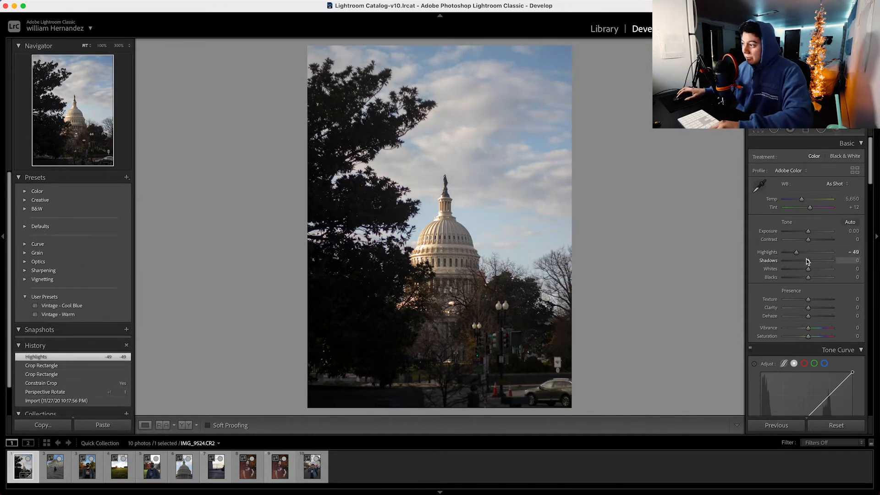
drag(808, 260, 825, 259)
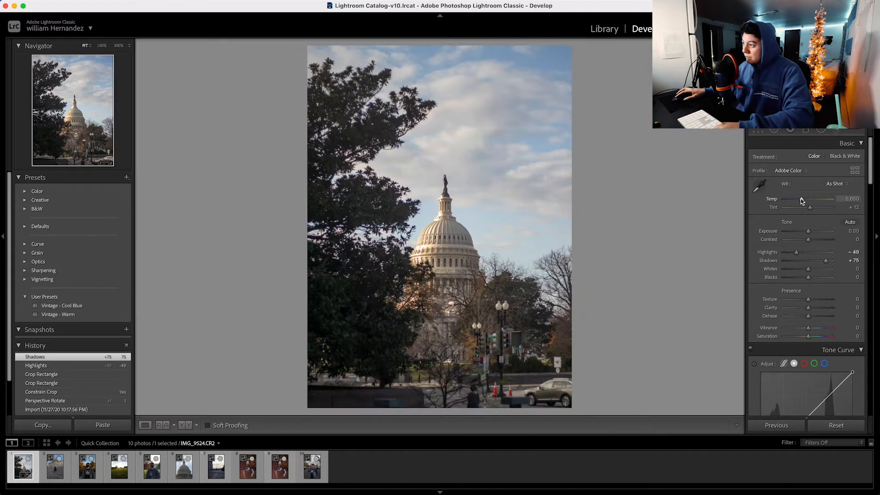
drag(805, 200, 820, 239)
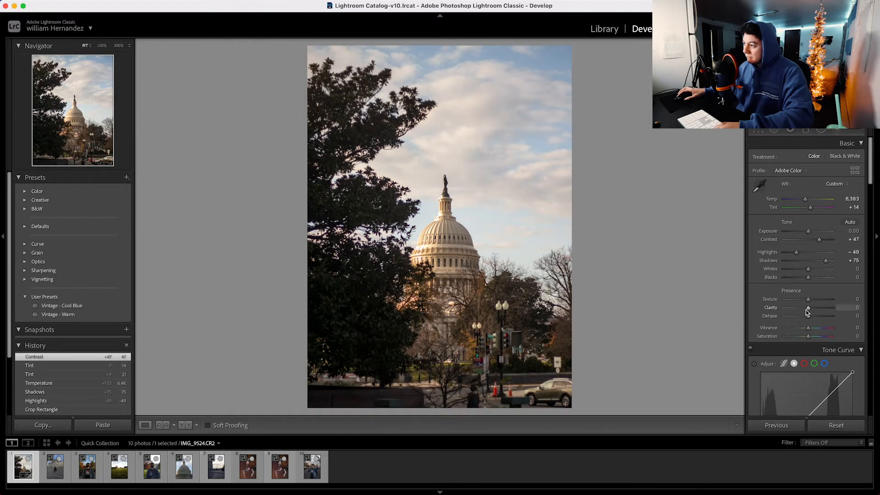
drag(809, 311, 810, 310)
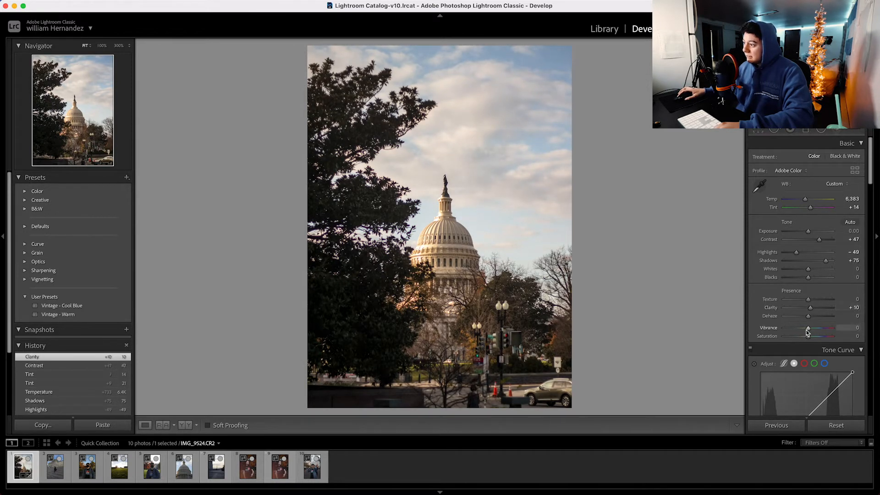
drag(812, 331, 804, 337)
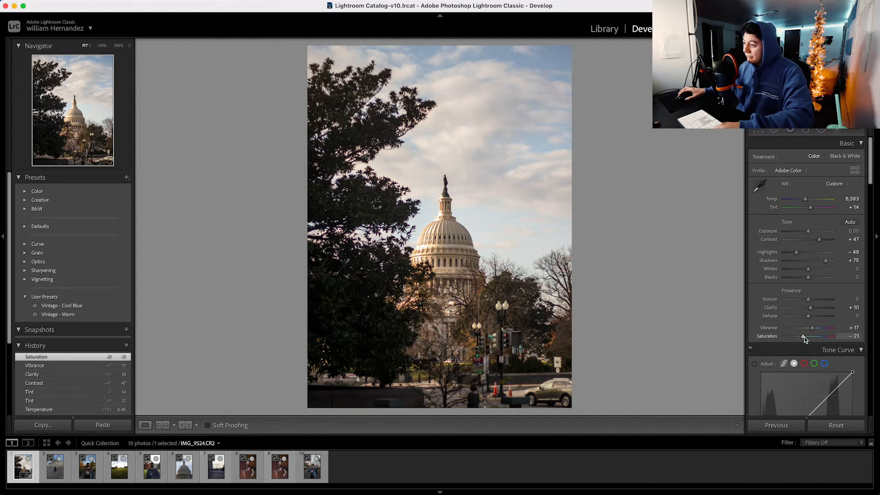
Shape the point curve into a faded S-curve through 0/13, 68/54, 129/130 and 185/199
scroll(751, 337, down, 3)
scroll(750, 336, down, 3)
click(828, 266)
click(782, 312)
drag(829, 265, 826, 262)
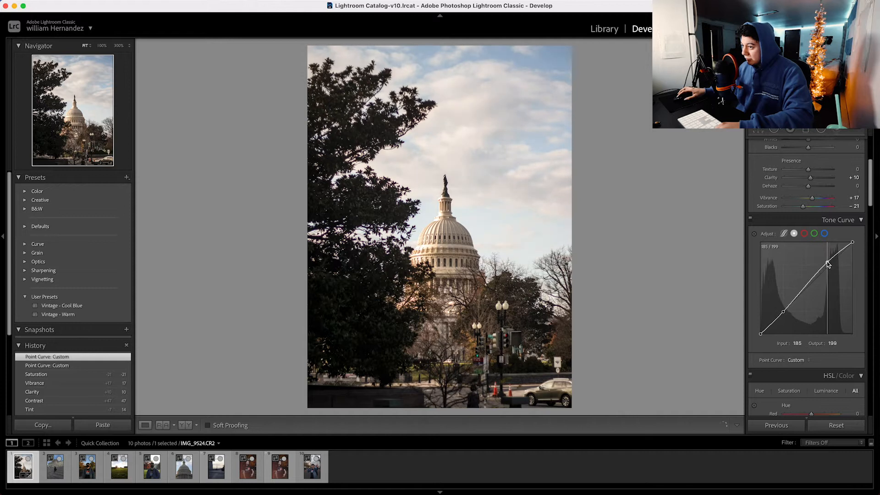
drag(784, 311, 784, 315)
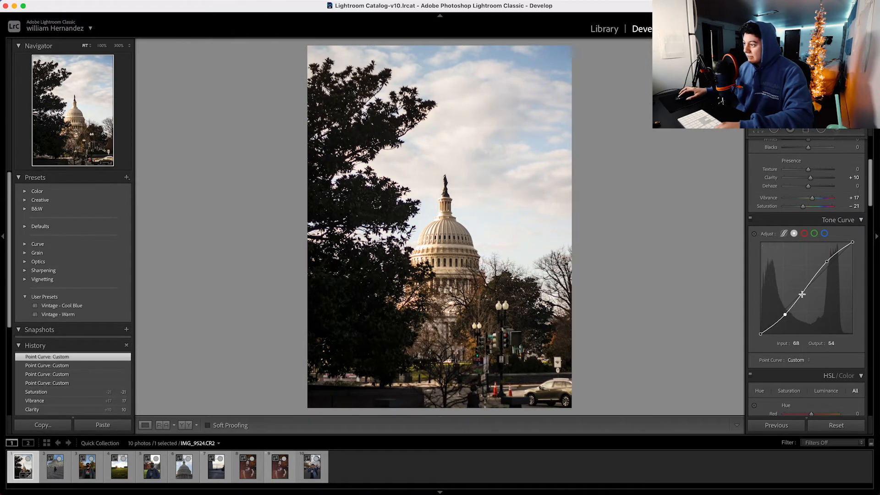
drag(760, 333, 760, 328)
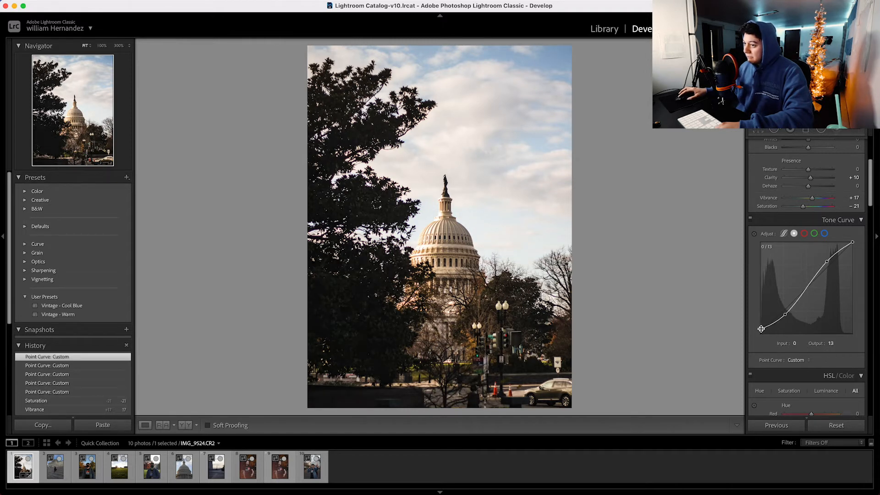
click(807, 287)
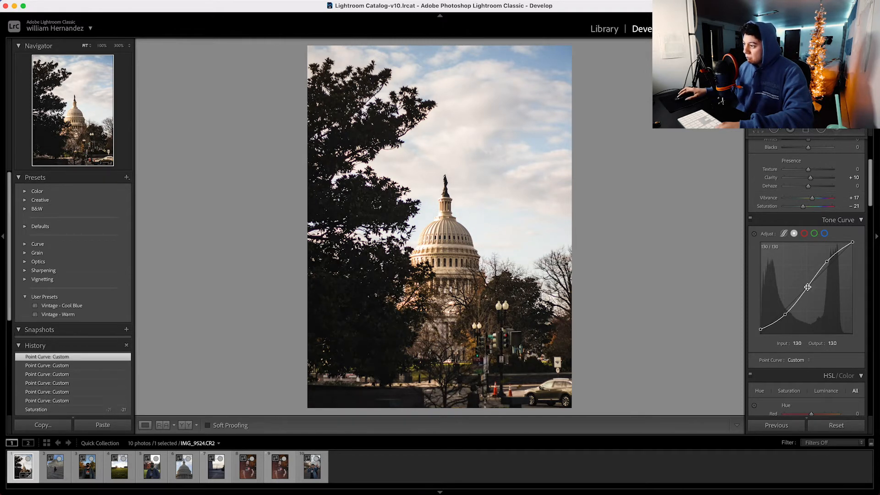
drag(807, 287, 806, 287)
Reduce the HSL saturation of Yellow, Purple and Magenta to -100 each, checking the dome at 100% zoom
scroll(760, 356, down, 5)
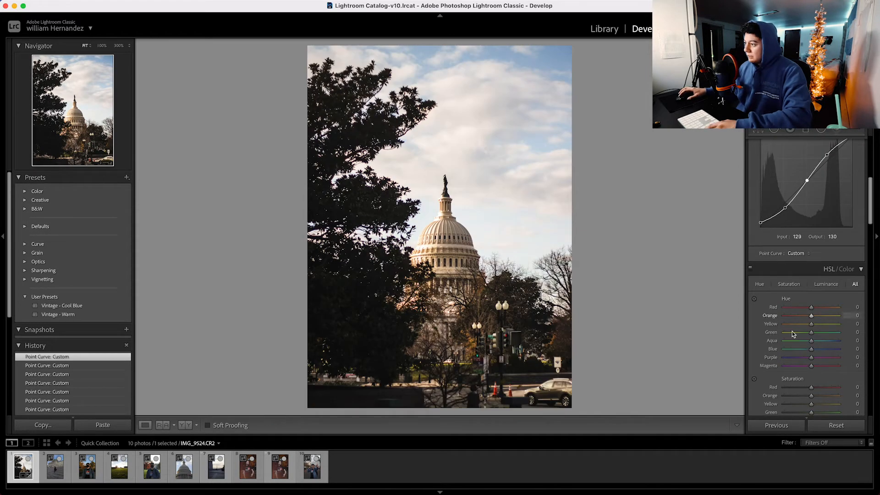
scroll(775, 352, down, 1)
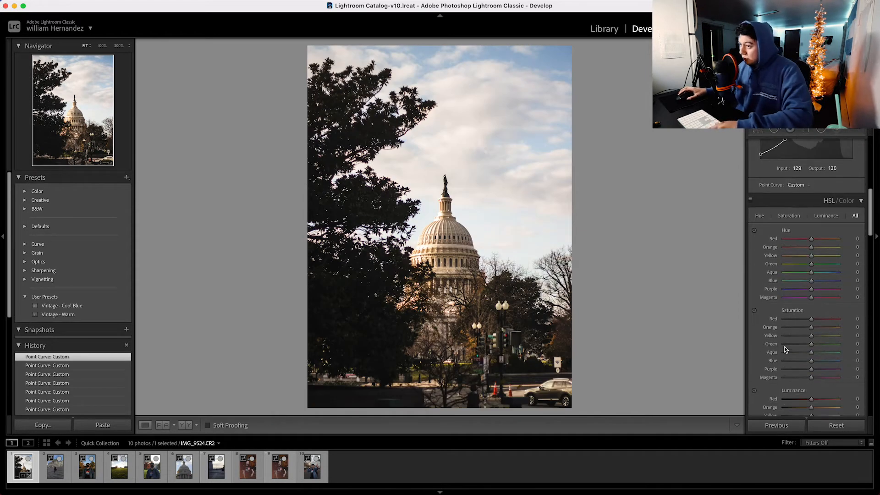
click(442, 246)
click(444, 240)
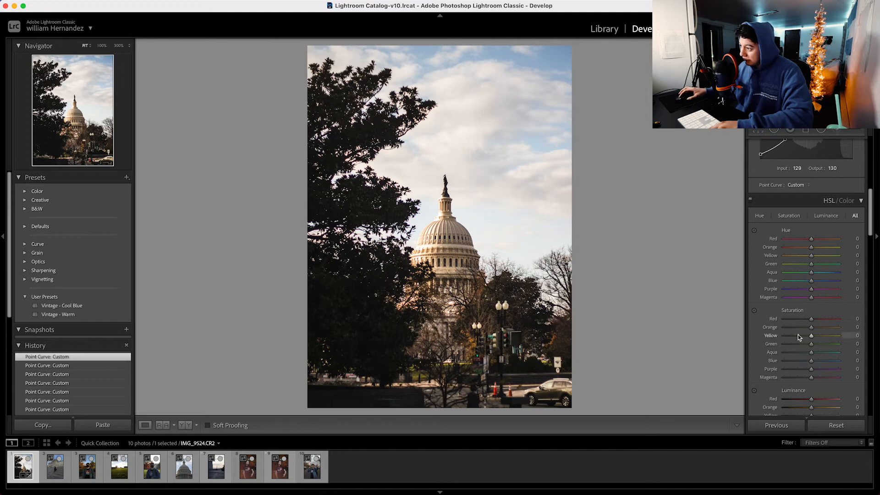
drag(810, 336, 745, 336)
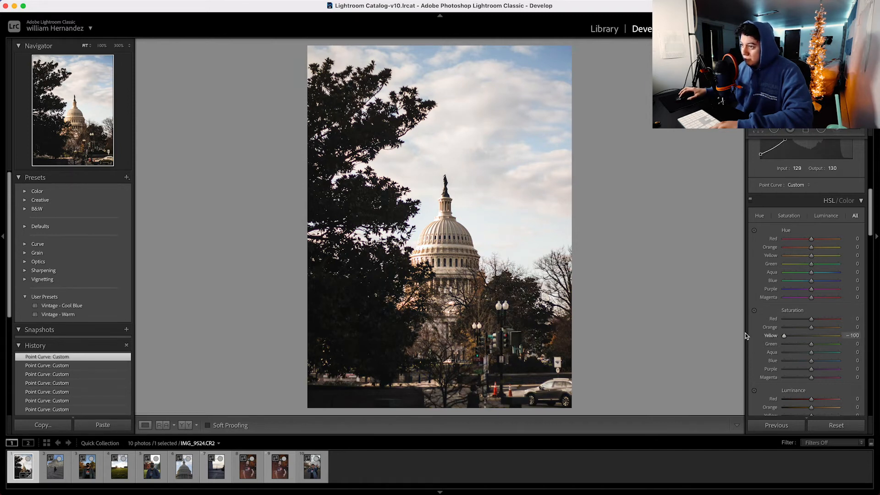
click(463, 241)
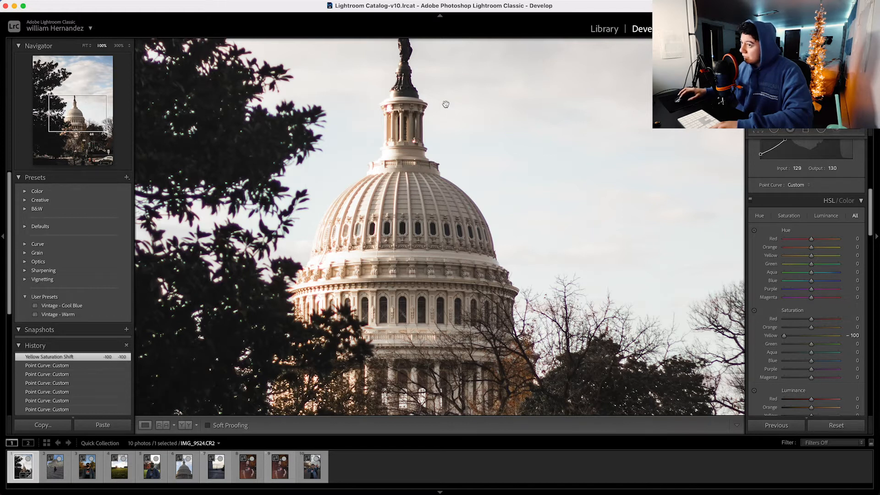
drag(383, 105, 397, 128)
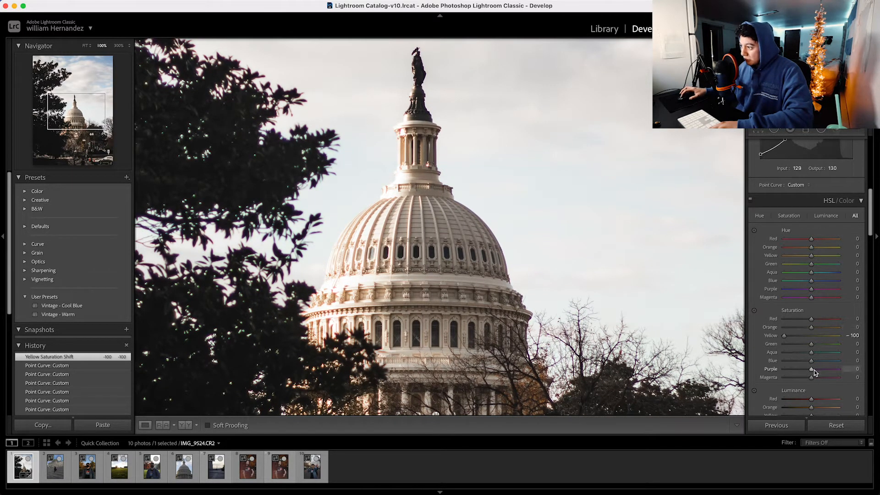
drag(810, 370, 736, 356)
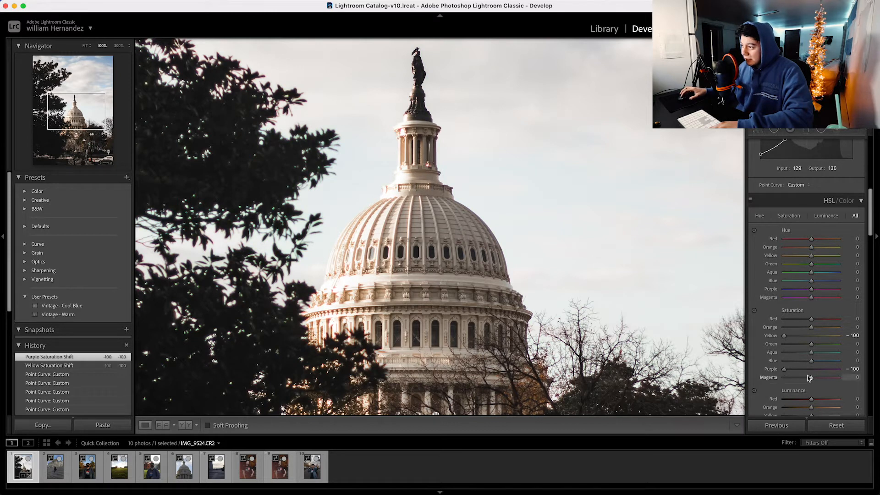
drag(806, 378, 734, 377)
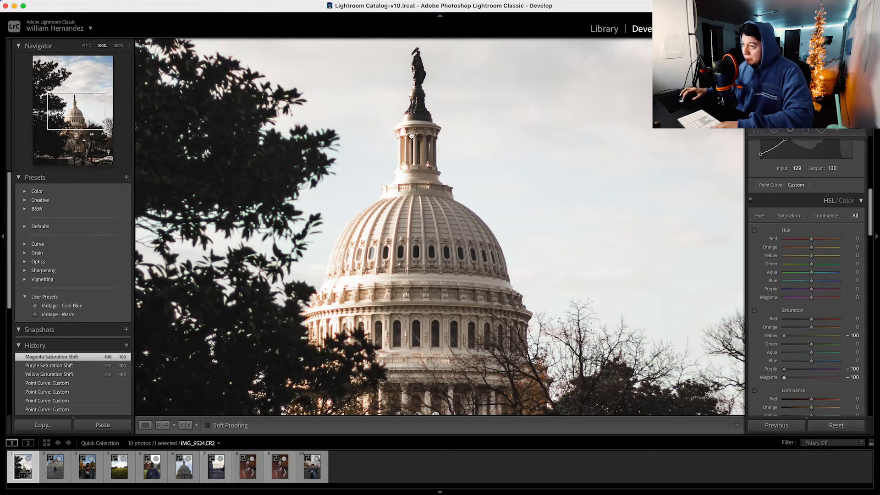
click(412, 136)
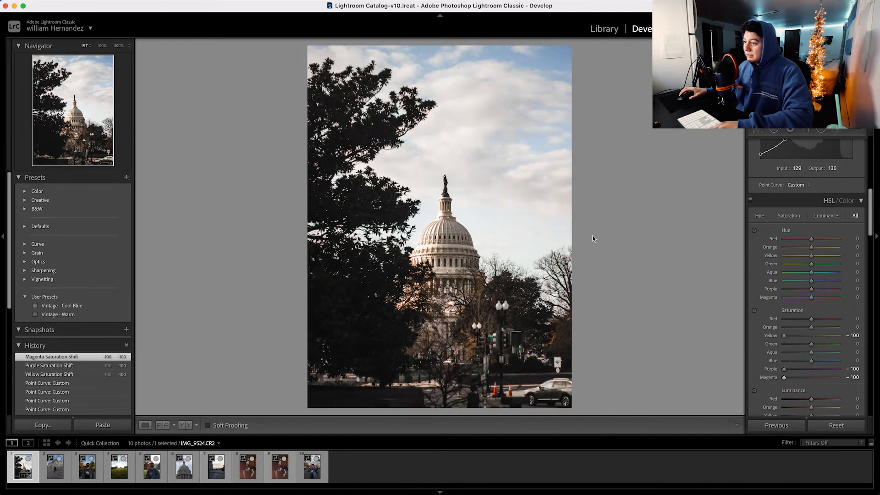
Set the sharpening amount to 0 and luminance noise reduction to 33, and enable Remove Chromatic Aberration and Profile Corrections
scroll(779, 266, down, 2)
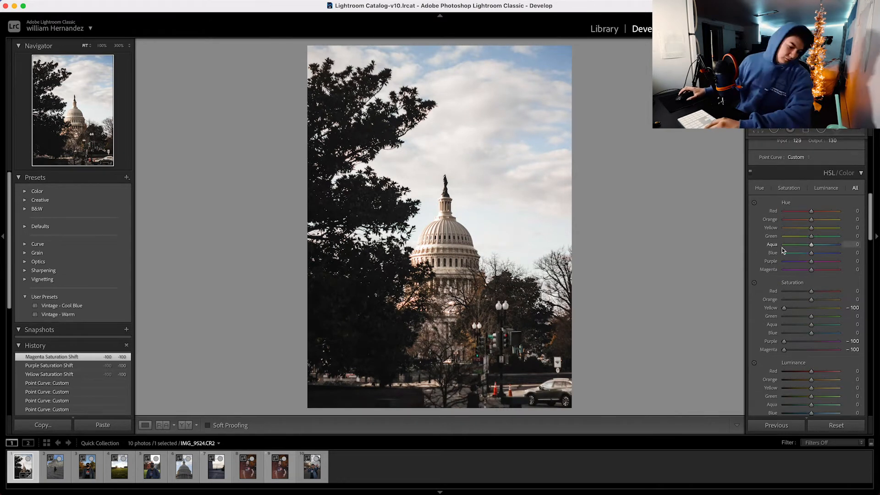
scroll(783, 287, down, 1)
scroll(783, 288, down, 10)
scroll(783, 302, down, 13)
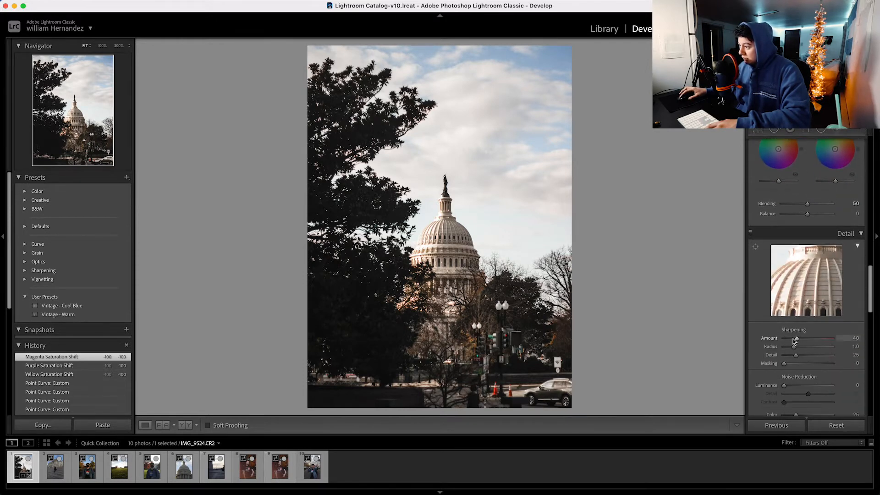
drag(779, 336, 799, 327)
scroll(764, 330, down, 3)
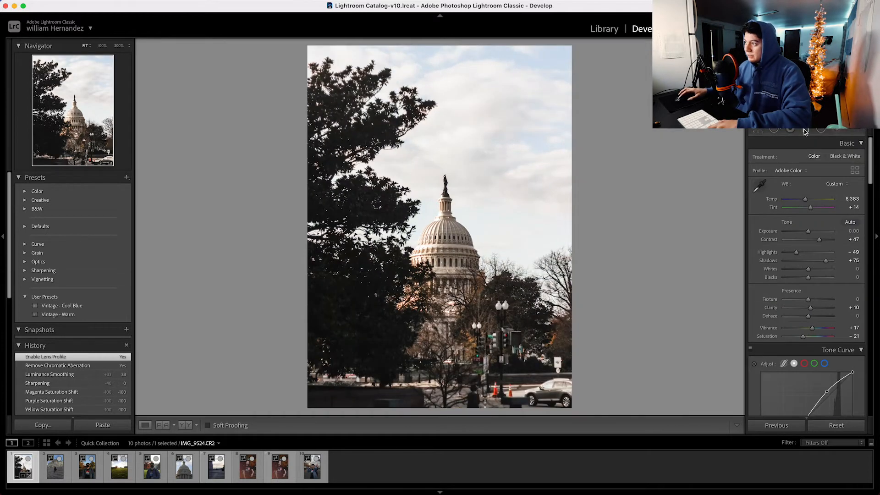
Draw a diagonal graduated filter from the photo's upper-left corner across the tree, checking its coverage with the mask overlay
click(208, 426)
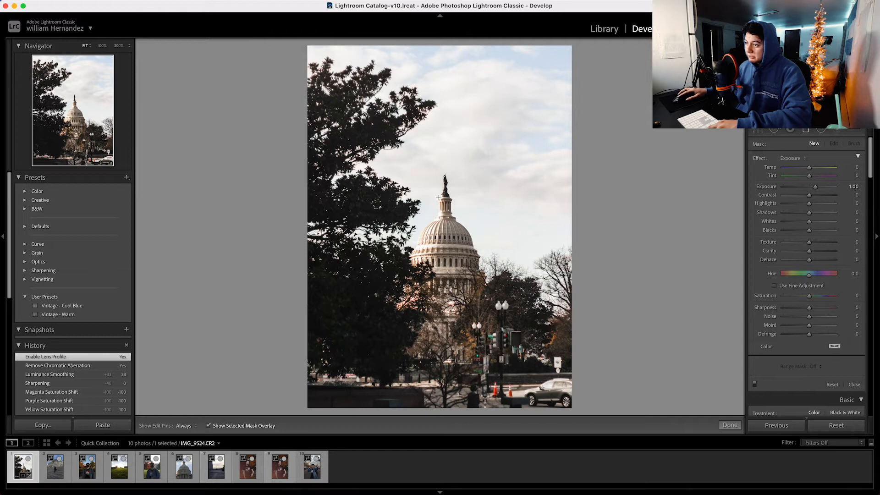
drag(309, 48, 437, 365)
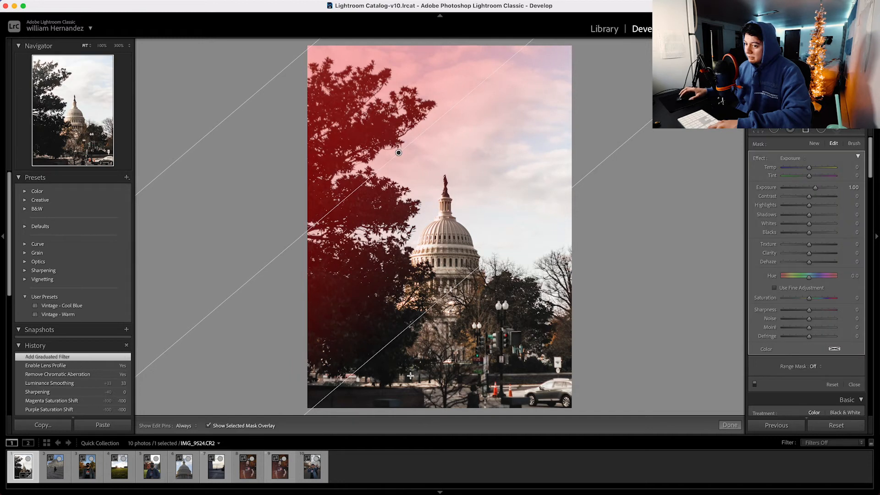
click(209, 426)
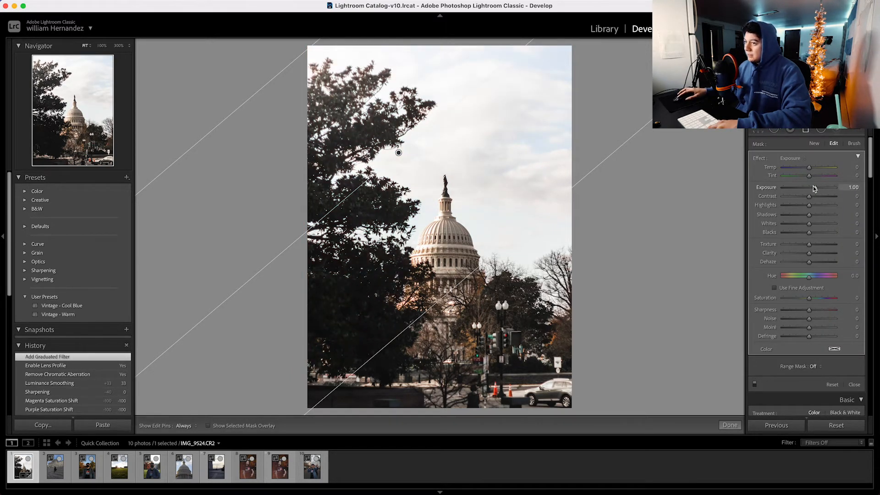
Set the graduated filter's Exposure to 0.85, Temp to 10 and Highlights to 91, adjust its Whites and Clarity, and finish the filter
drag(818, 188, 815, 192)
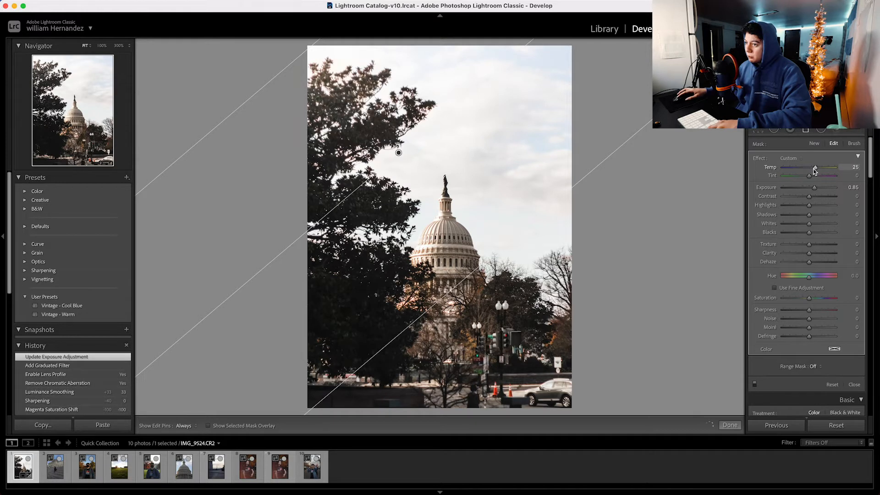
mouse_move(821, 171)
mouse_down()
mouse_move(811, 177)
mouse_move(820, 178)
mouse_up()
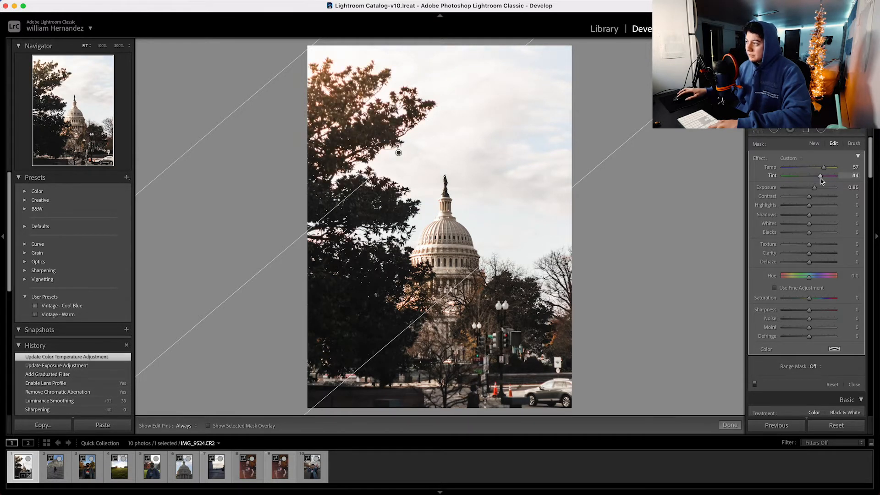
drag(811, 181, 811, 168)
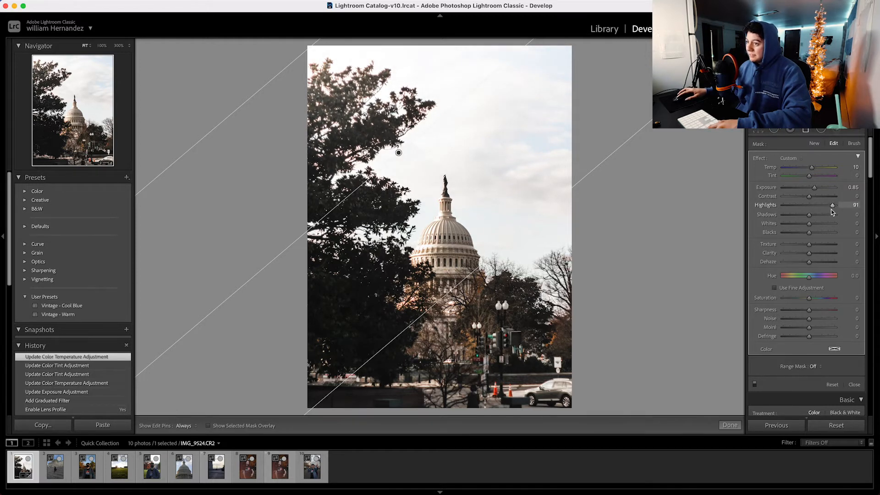
drag(399, 153, 400, 156)
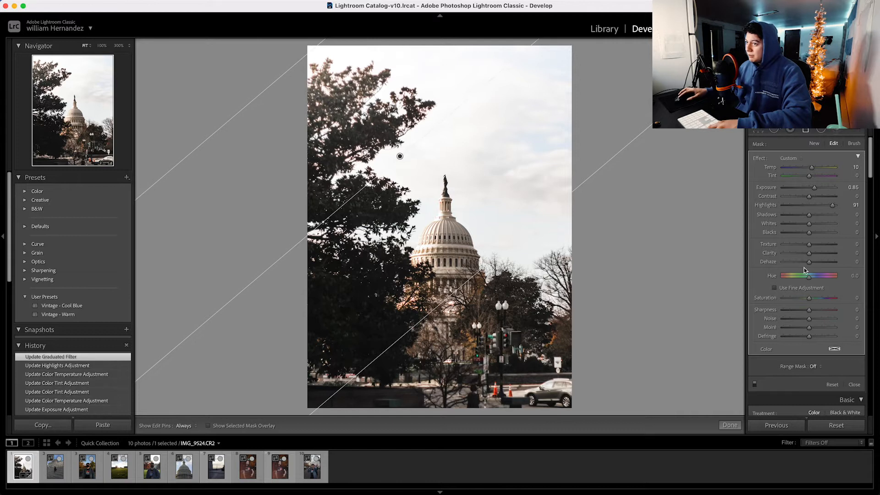
drag(830, 227, 809, 258)
click(730, 425)
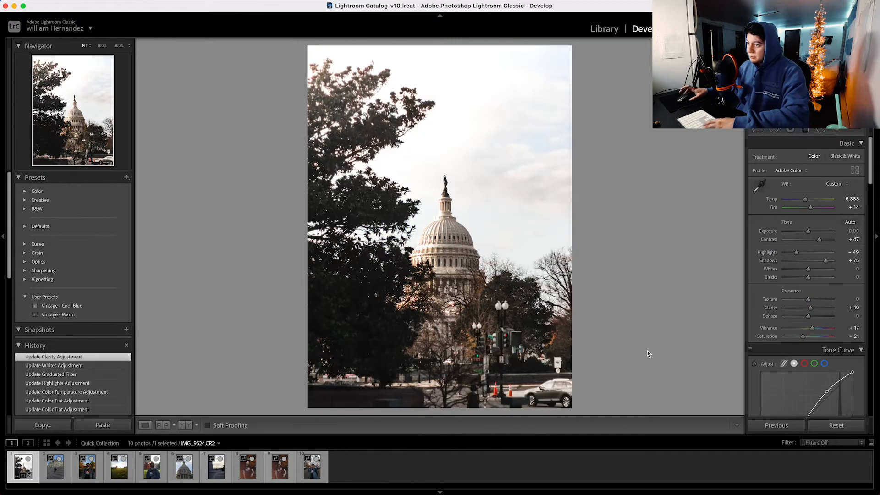
Compare the Capitol photo before and after editing and inspect the dome at 100% zoom
key(backslash)
key(backslash)
click(445, 232)
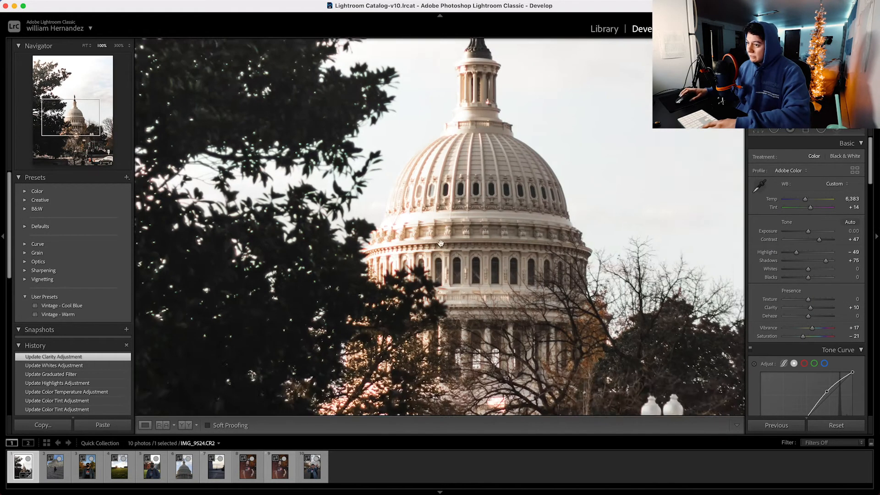
click(496, 247)
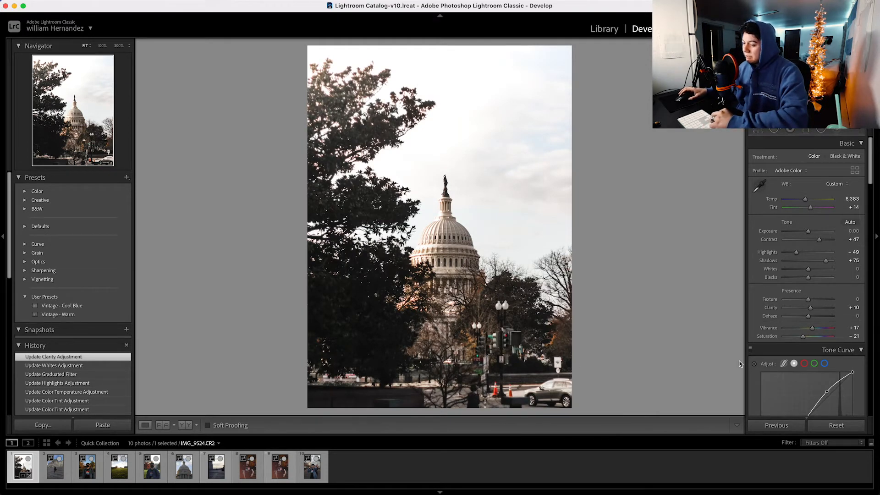
key(backslash)
key(backslash)
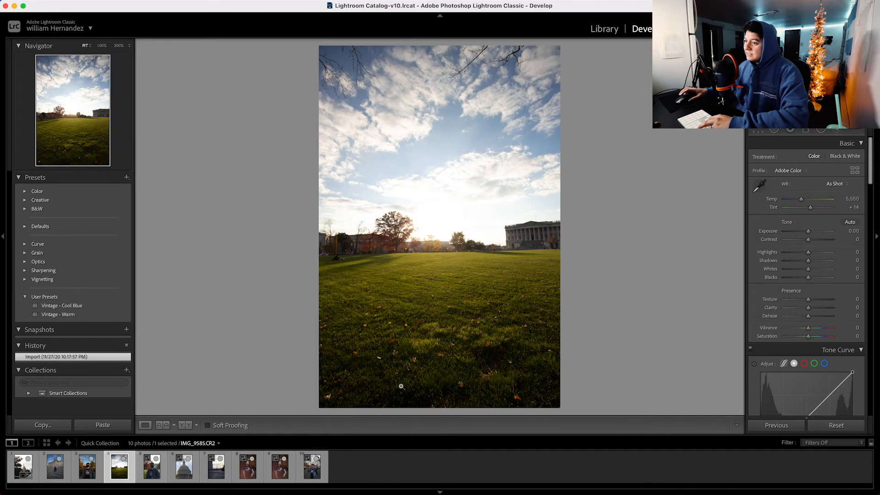
Switch to the sunset lawn photo IMG_9538.CR2 and set Highlights to -100 and Shadows to +65
drag(422, 245, 434, 282)
click(421, 262)
click(422, 261)
click(460, 216)
click(444, 253)
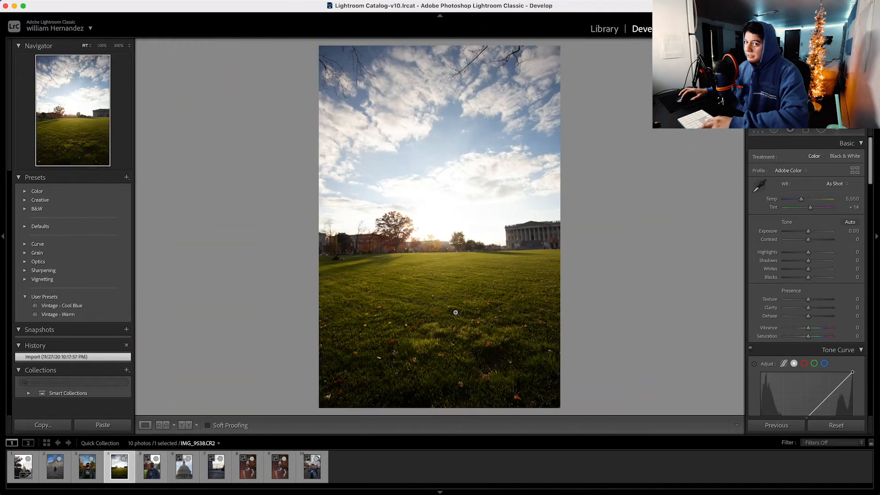
click(454, 310)
click(455, 309)
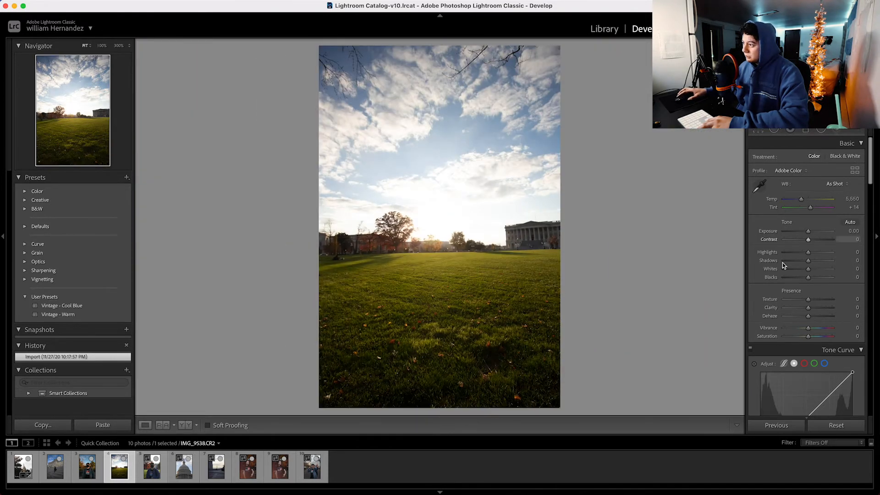
drag(809, 252, 785, 252)
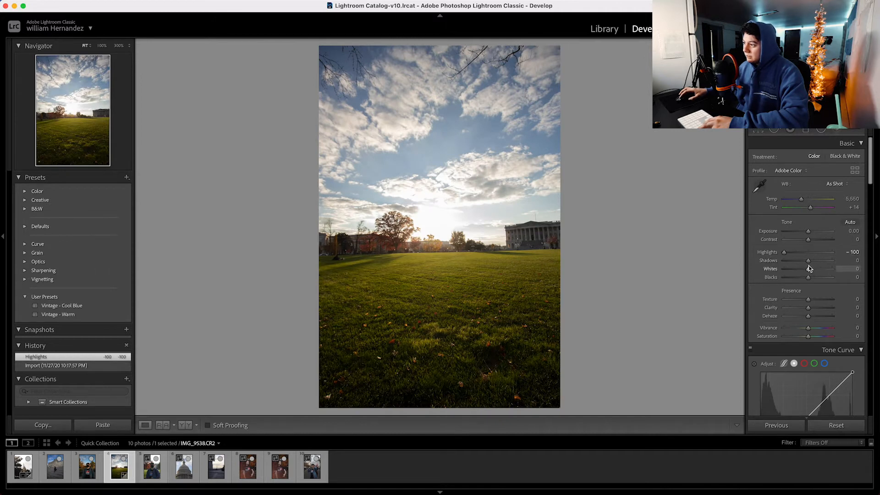
mouse_move(808, 260)
mouse_down()
mouse_move(846, 263)
mouse_move(823, 260)
mouse_up()
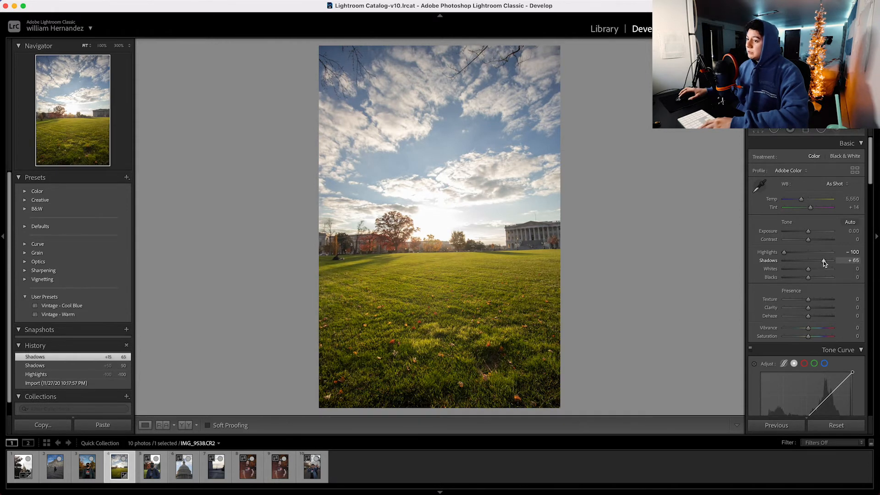
Shape the lawn photo's point curve into an S-curve through 186/200 and about 70/53, undo the distorted curve, and lift the black point to 0/8
scroll(822, 295, down, 5)
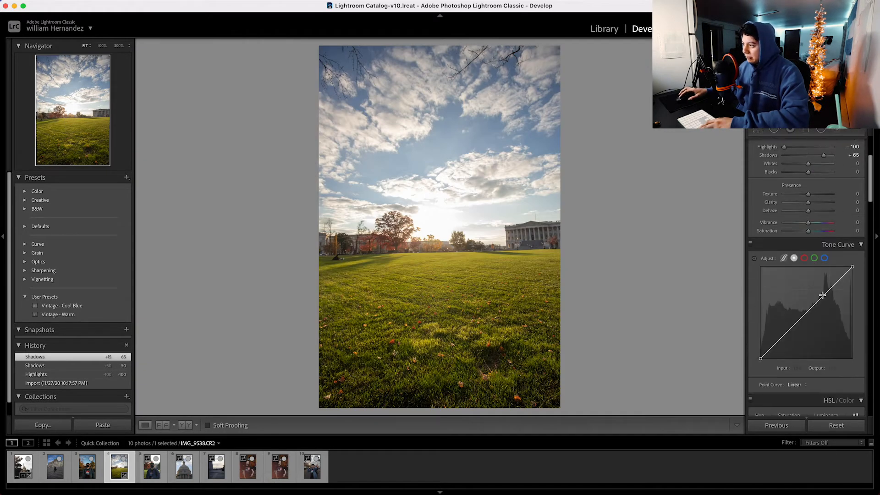
click(829, 290)
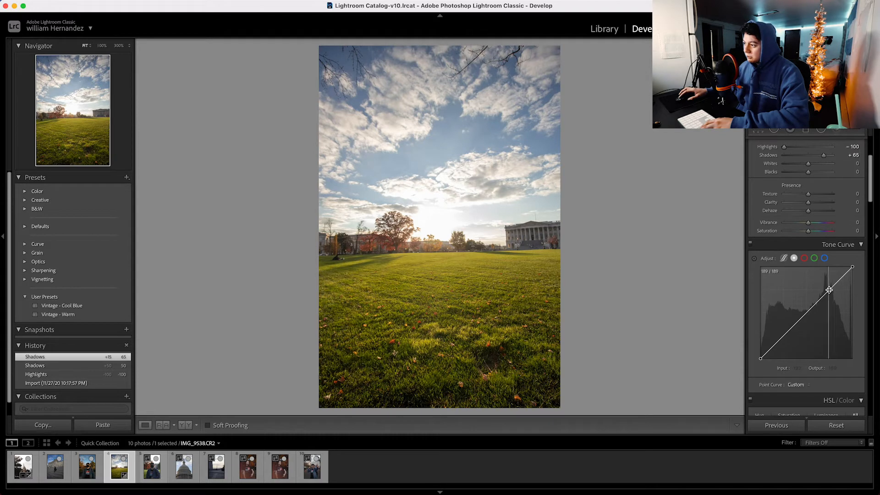
click(784, 336)
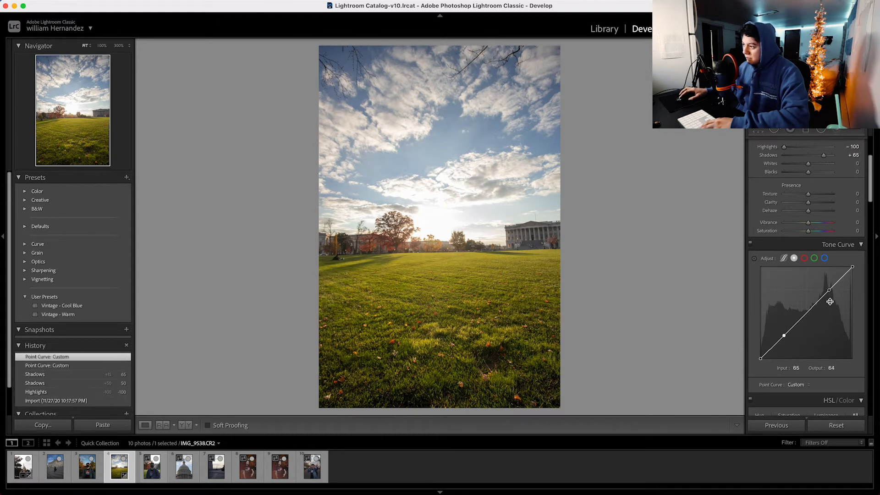
drag(829, 290, 828, 287)
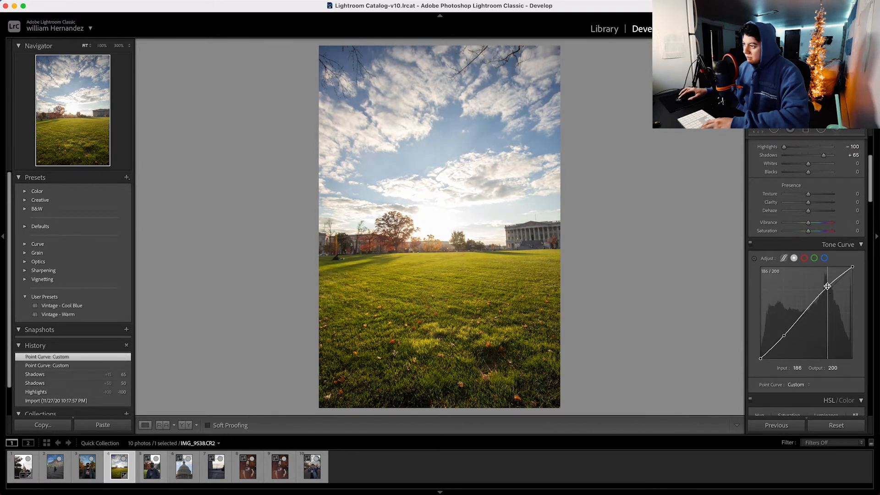
drag(786, 336, 787, 342)
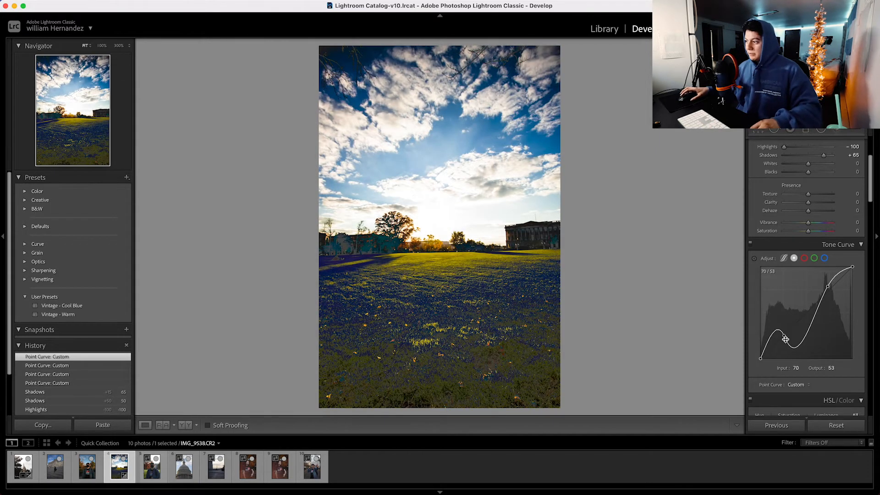
key(super+z)
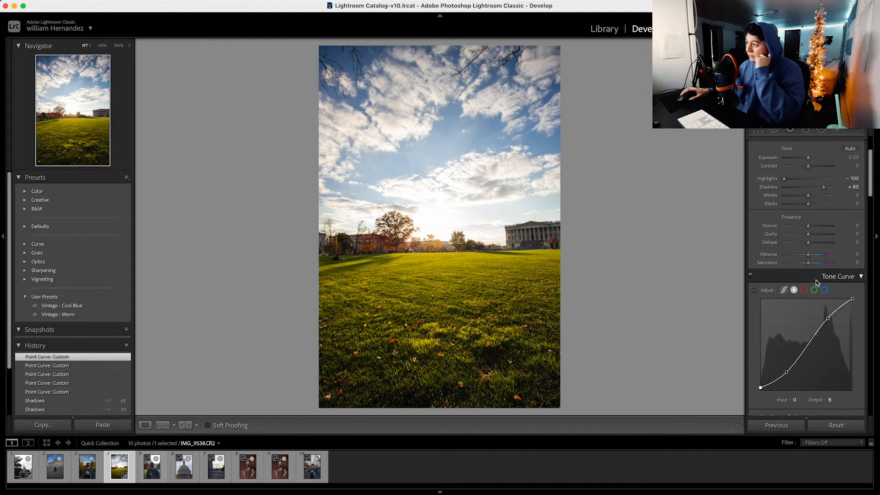
Set Saturation to -9 and the HSL hues to -50 for Yellow, -42 for Green and -22 for Blue, checking the grass at 100% zoom
scroll(806, 265, down, 5)
scroll(782, 301, down, 1)
click(483, 304)
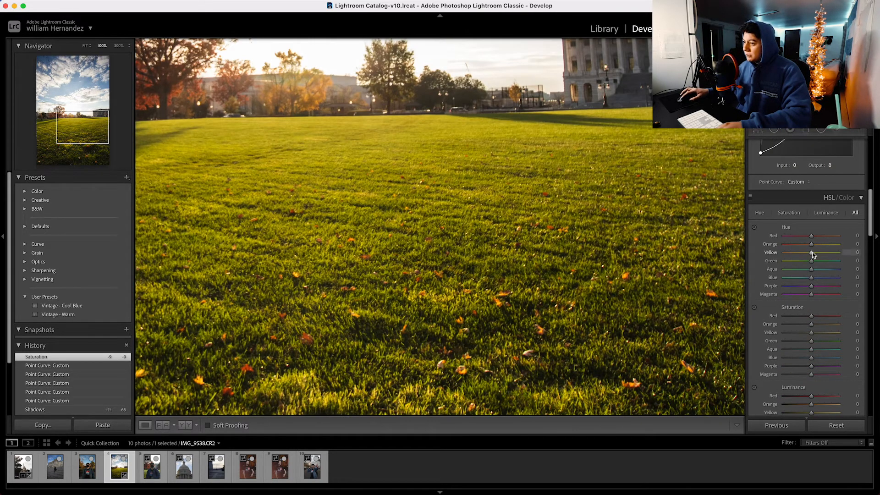
drag(811, 253, 774, 256)
click(709, 259)
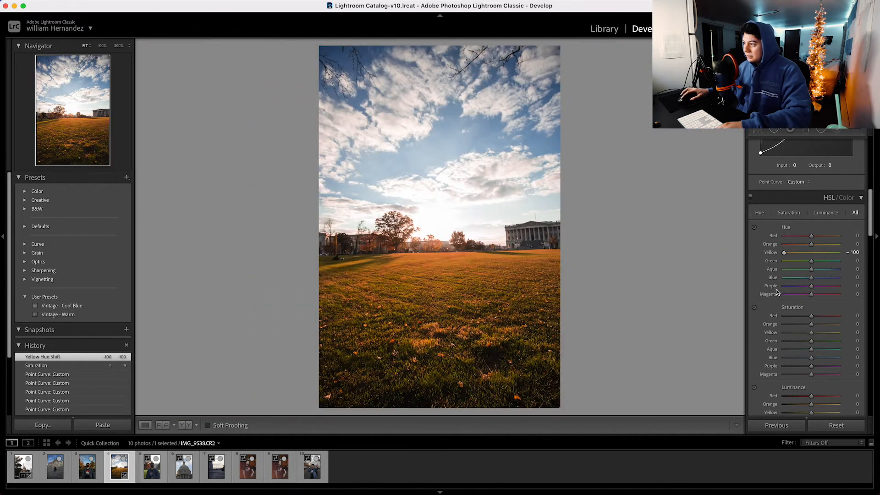
mouse_move(784, 252)
mouse_down()
mouse_move(853, 256)
mouse_move(799, 255)
mouse_up()
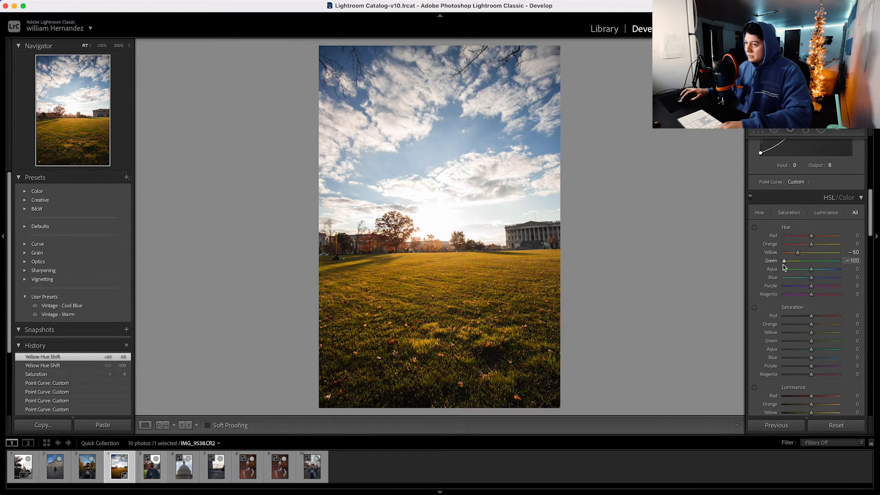
drag(800, 262, 804, 281)
Paint an adjustment brush mask over the whole sky with brush size 14, feather 100 and flow 100
scroll(783, 249, up, 10)
scroll(782, 249, up, 2)
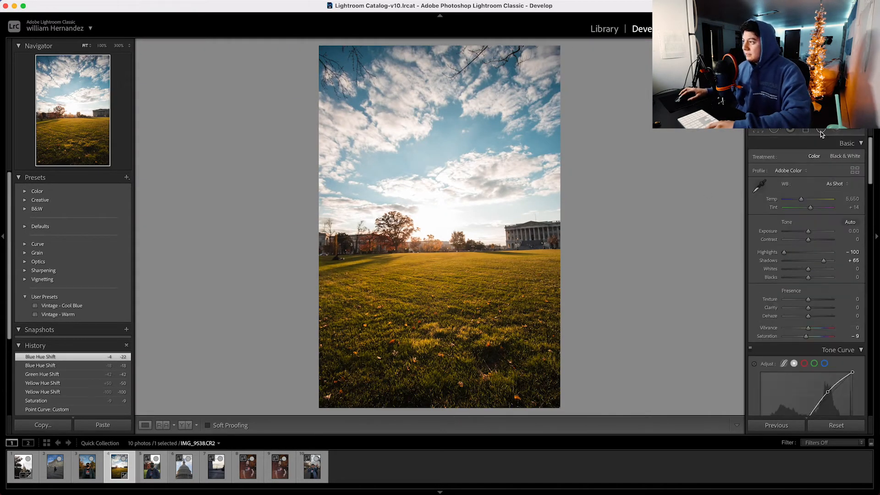
key(k)
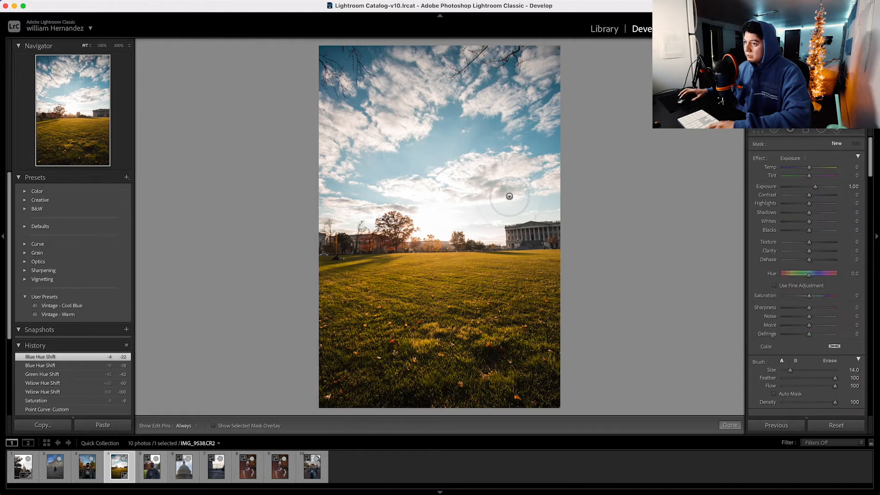
mouse_move(337, 77)
mouse_down()
mouse_move(398, 57)
mouse_move(527, 91)
mouse_move(455, 180)
mouse_move(507, 210)
mouse_move(536, 192)
mouse_up()
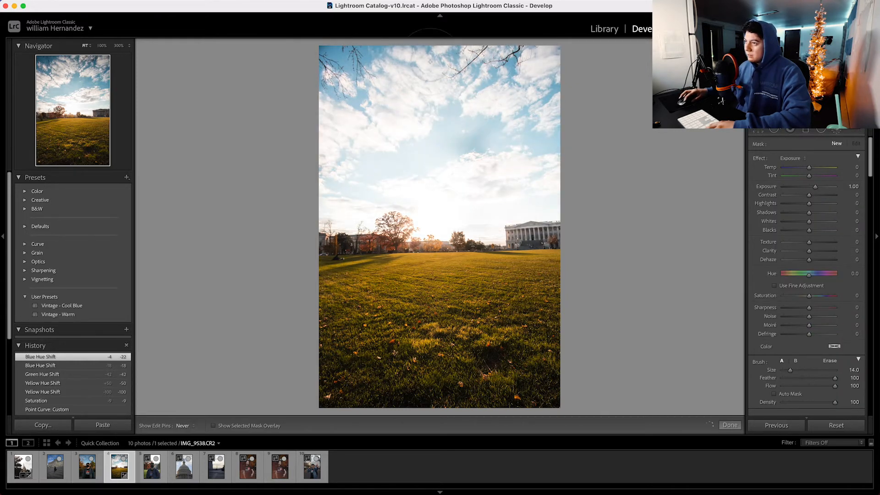
Set the sky brush's Temp to 31 and Tint to 7, and reset its Exposure to 0
mouse_move(809, 175)
mouse_down()
mouse_move(822, 175)
mouse_move(819, 168)
mouse_move(811, 176)
mouse_up()
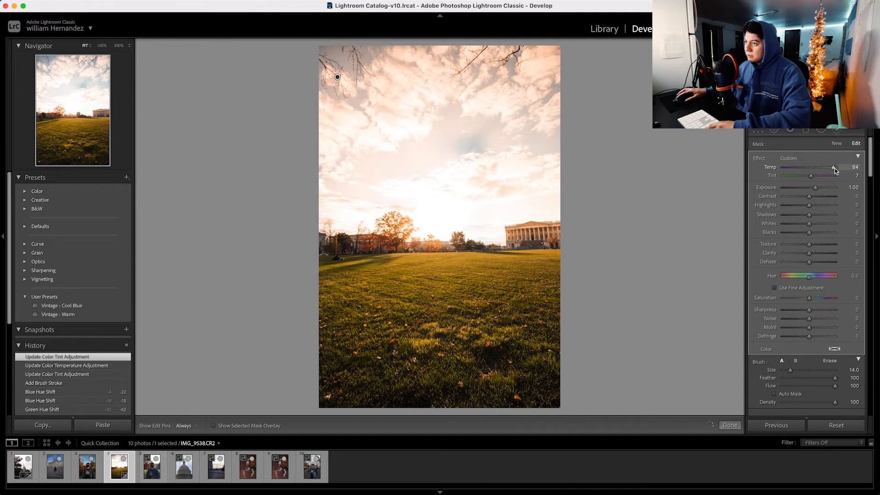
drag(834, 170, 808, 189)
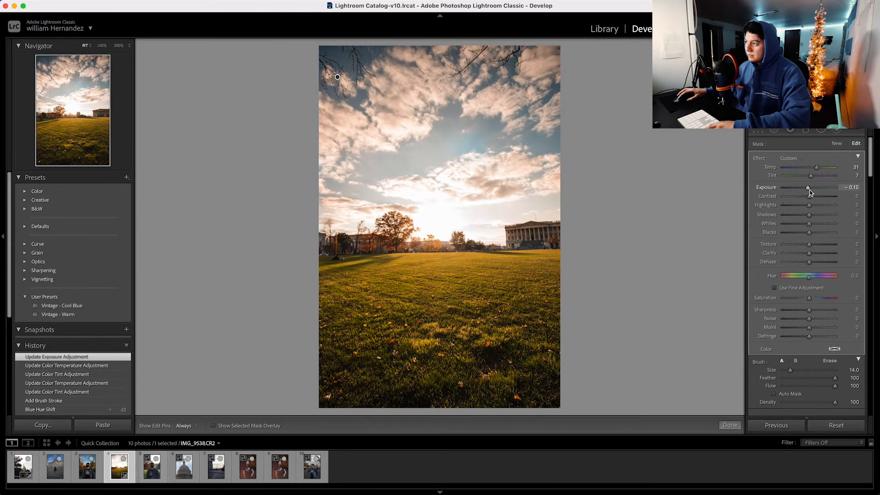
double_click(808, 189)
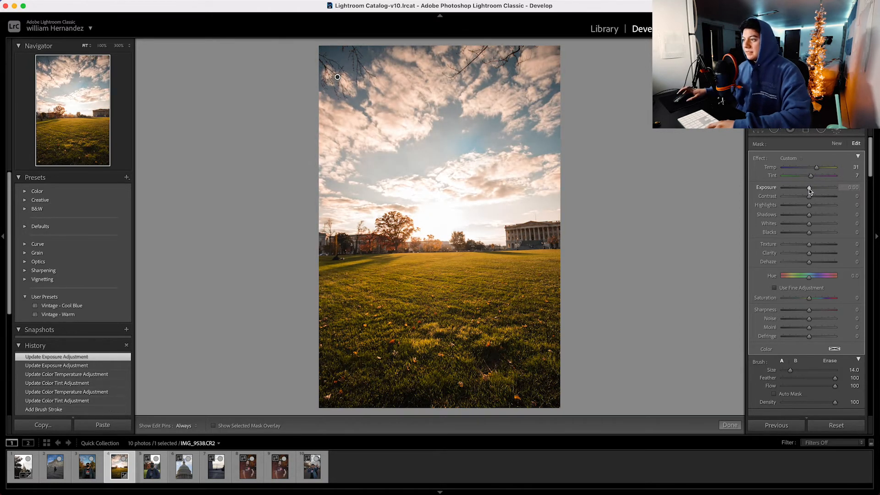
double_click(811, 189)
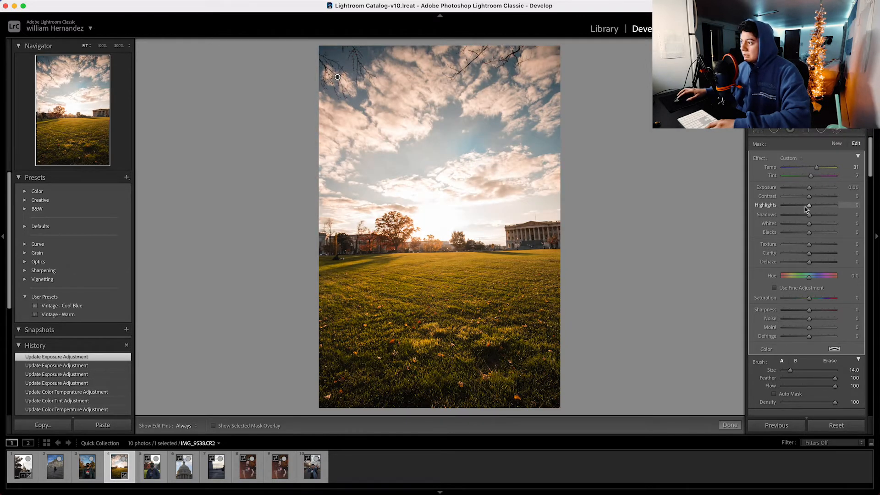
Set the sky brush's Highlights to -100, Contrast to 5 and Saturation to 5, trying Hue shifts but leaving Hue at 0
drag(810, 206, 797, 209)
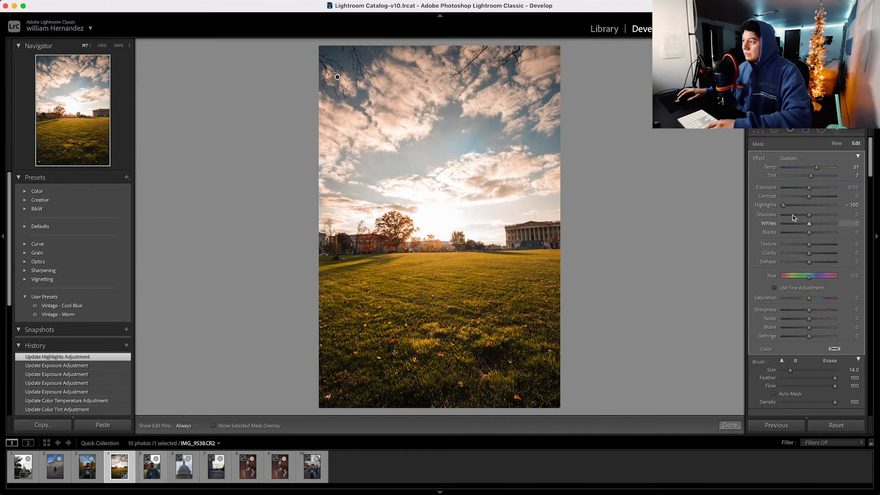
drag(810, 198, 810, 200)
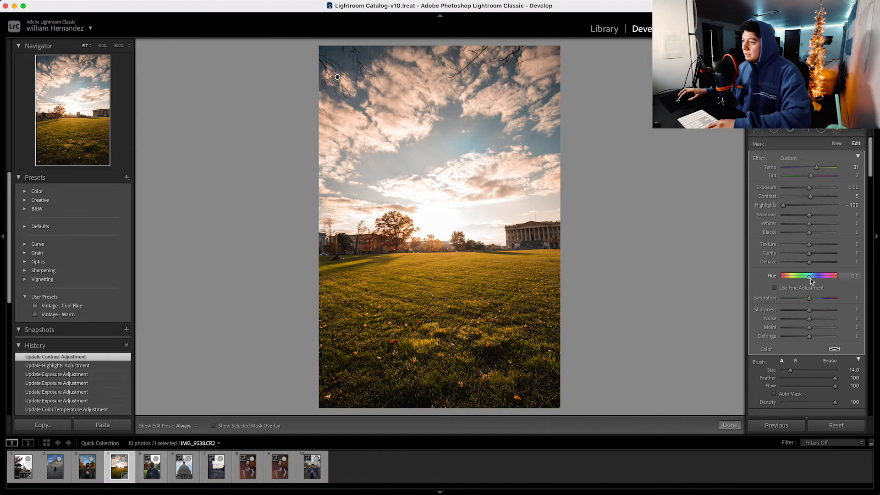
drag(817, 280, 808, 276)
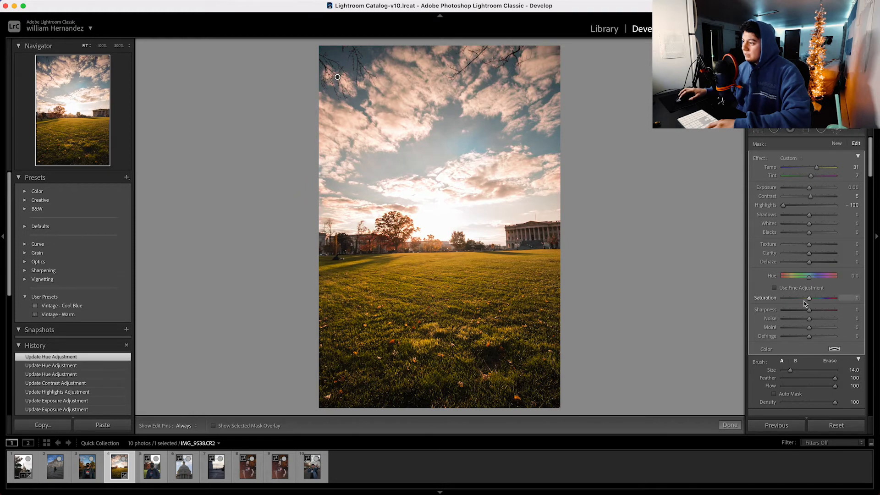
drag(801, 300, 779, 303)
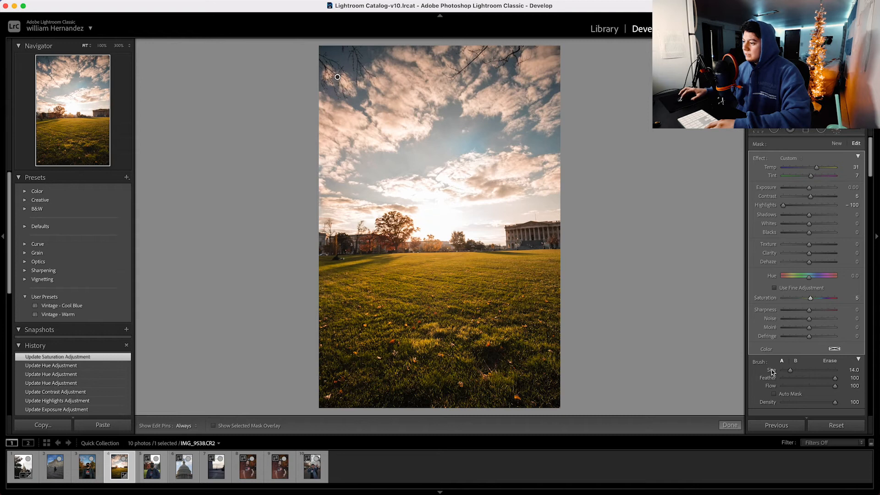
Close the sky brush and compare the sunset lawn photo before and after editing
click(730, 425)
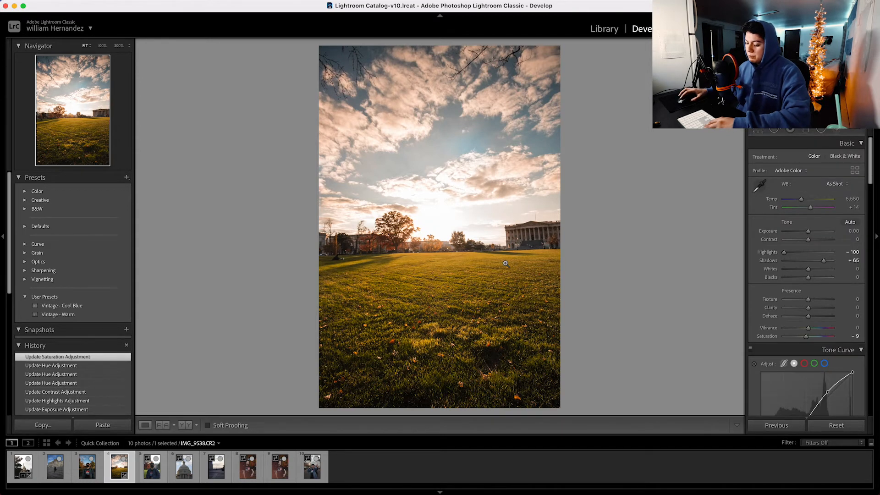
key(backslash)
key(backslash)
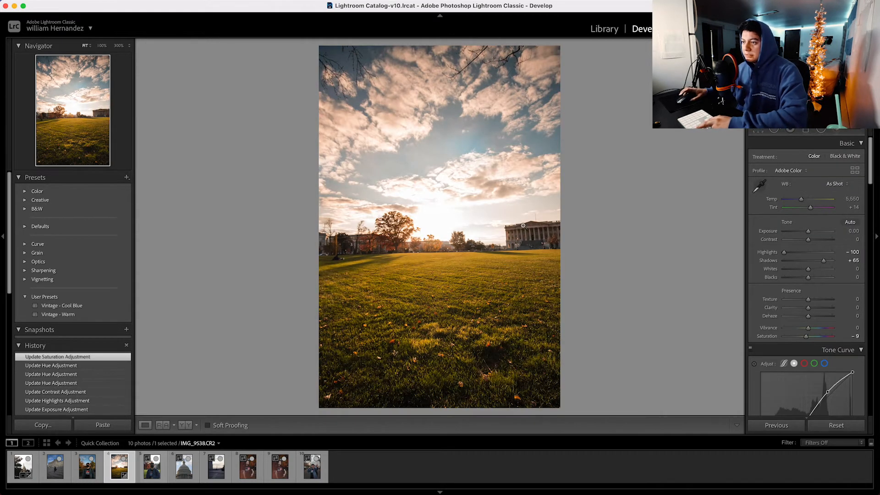
key(backslash)
key(backslash)
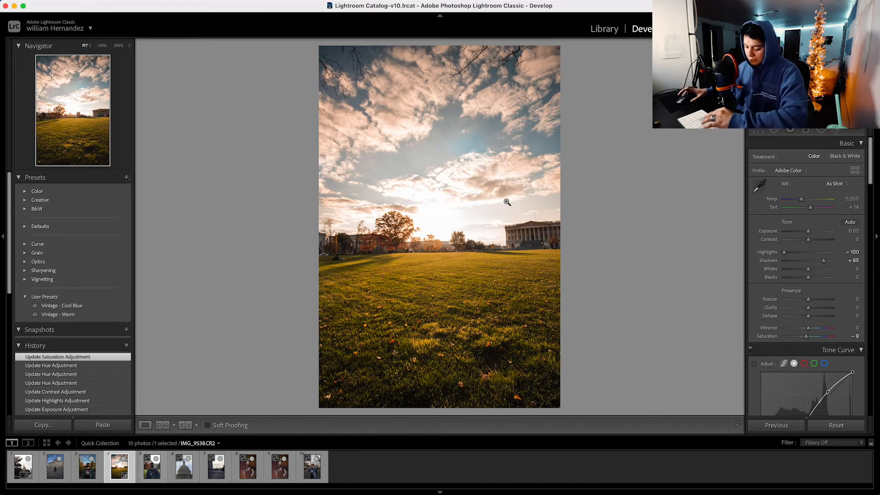
Go to the autumn portraits, compare the two similar shots and open IMG_9726.CR2 for editing
key(Right)
key(Right)
key(Right)
key(Right)
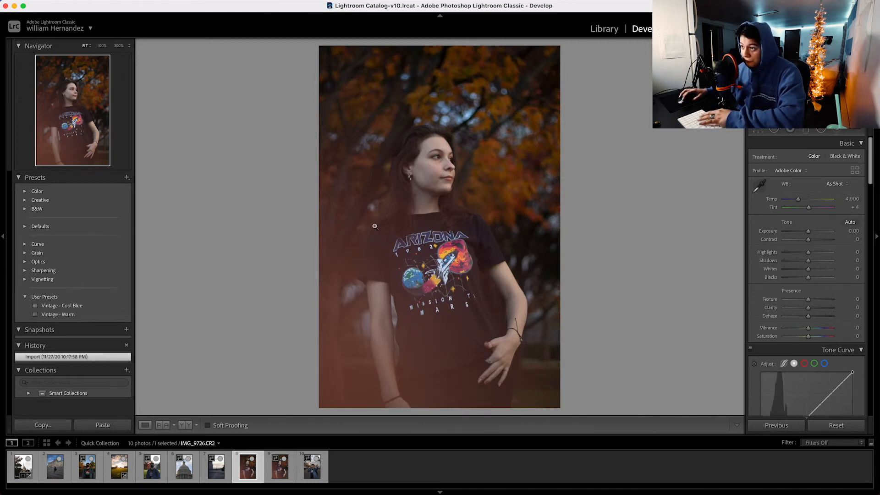
click(393, 155)
click(487, 181)
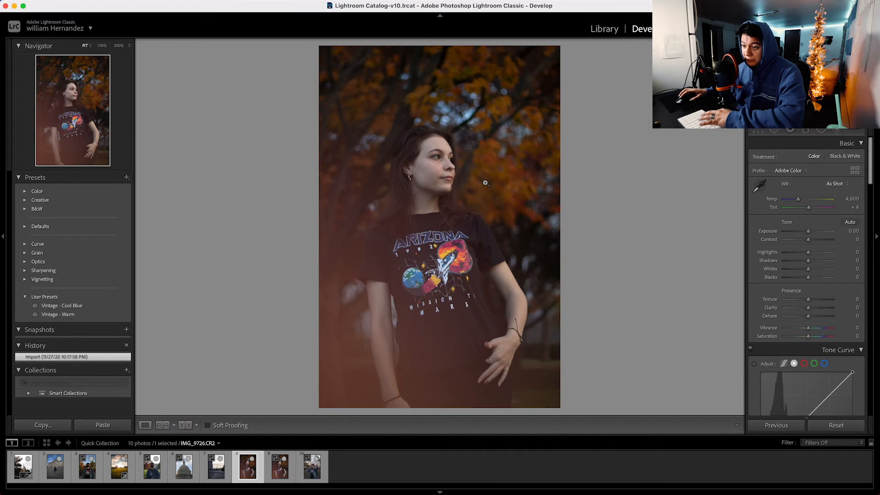
key(Right)
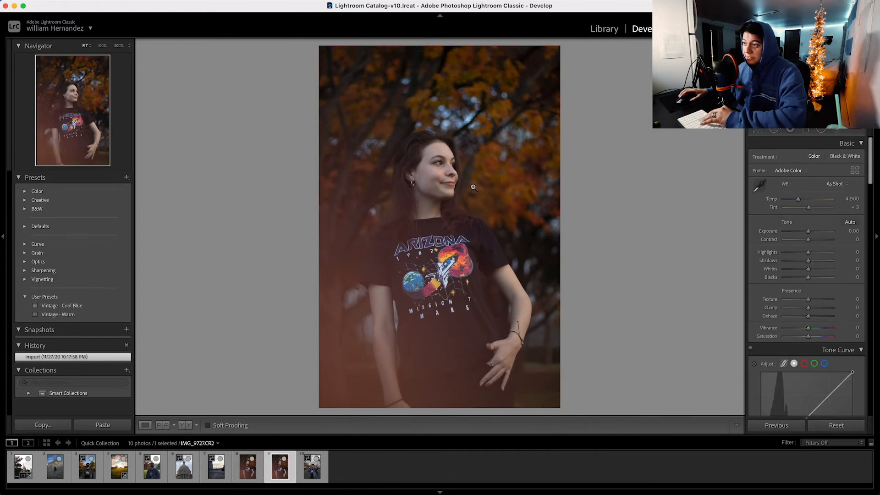
key(Left)
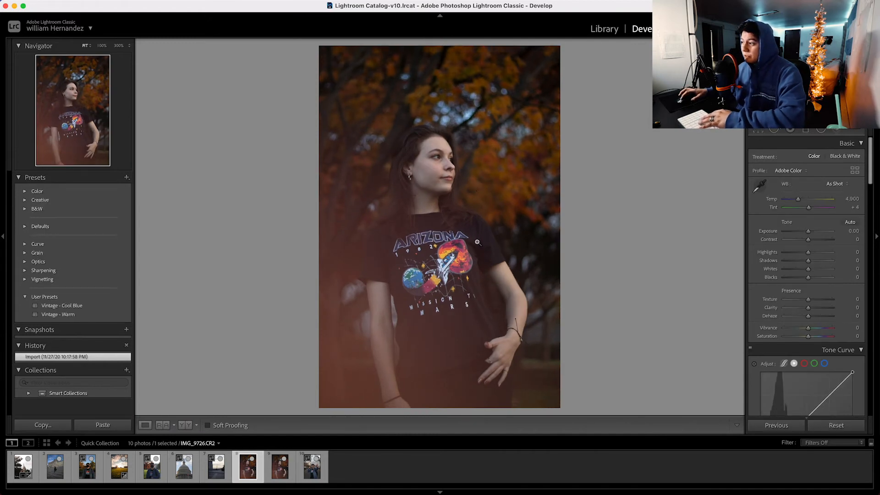
Set the portrait's Exposure to +0.40, Contrast to +50 and Temp to 5,649, checking the face and arm at 100% zoom
mouse_move(808, 233)
mouse_down()
mouse_move(820, 242)
mouse_move(810, 233)
mouse_up()
drag(798, 201, 801, 204)
click(528, 125)
drag(407, 70, 548, 120)
drag(508, 256, 511, 219)
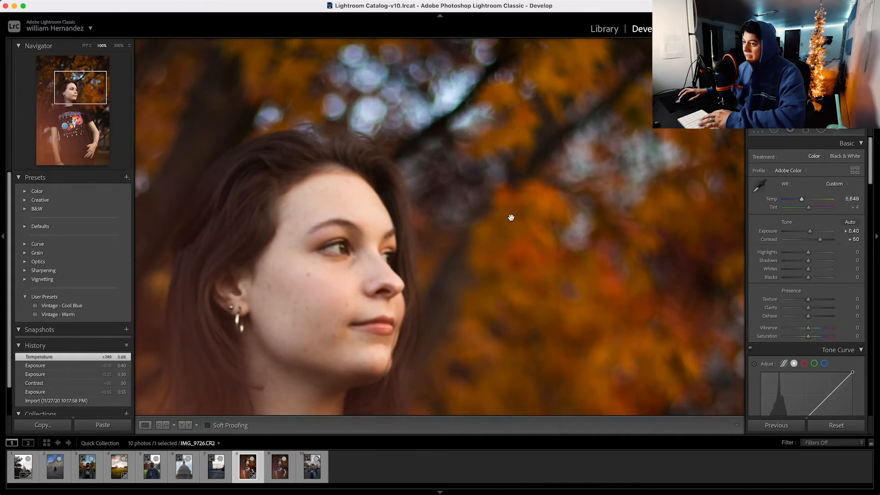
click(514, 200)
click(381, 298)
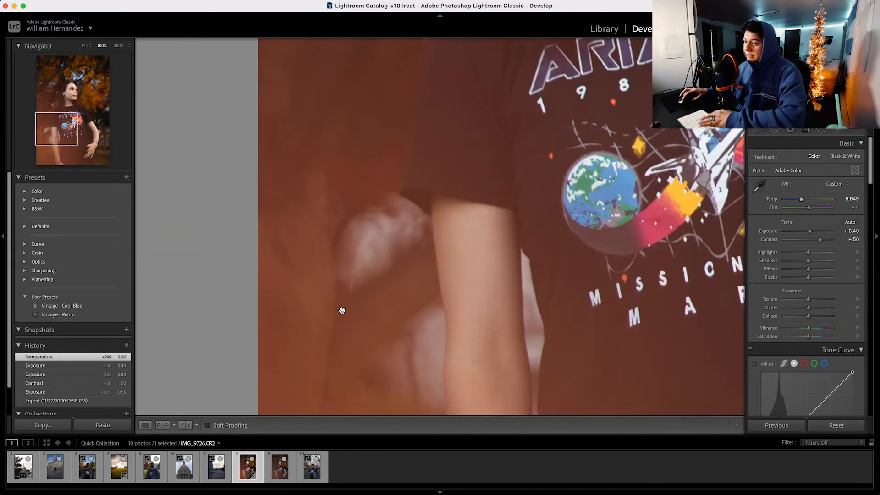
click(352, 250)
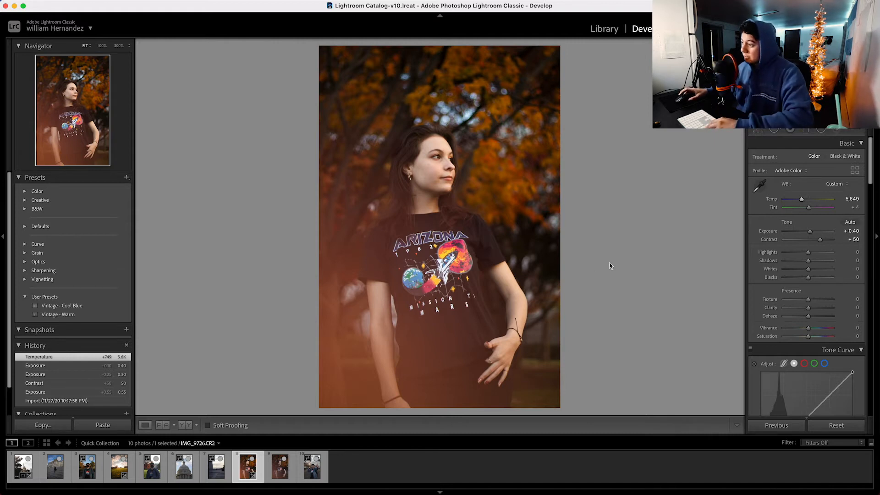
Set the portrait's Highlights to -54, Shadows to +45, Whites to +16 and Blacks to -26
scroll(774, 284, down, 5)
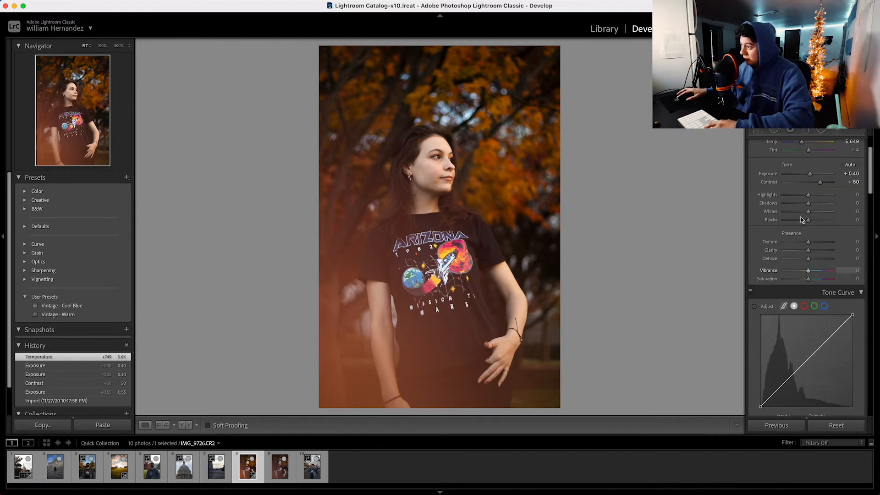
mouse_move(809, 204)
mouse_down()
mouse_move(820, 204)
mouse_move(794, 199)
mouse_move(808, 213)
mouse_up()
drag(806, 221, 800, 224)
drag(808, 212, 811, 212)
Set the portrait's Clarity to +7, Vibrance to +16 and Saturation to -7
drag(808, 251, 808, 251)
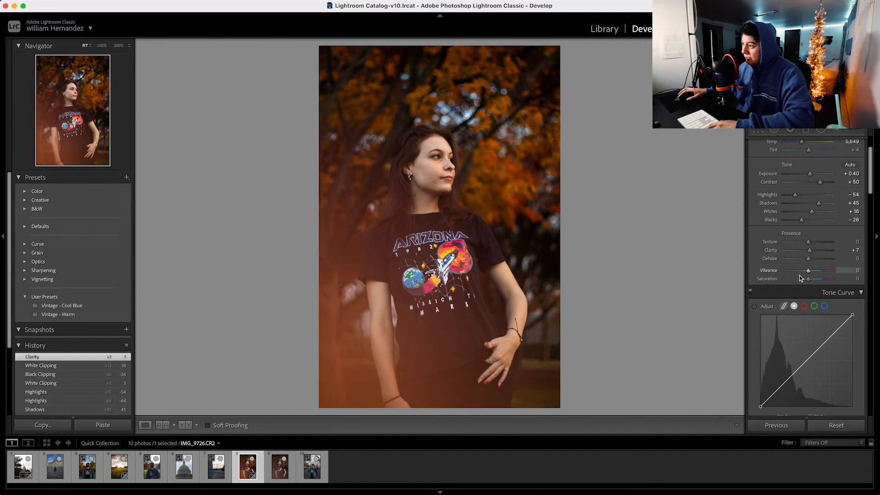
drag(809, 272, 810, 271)
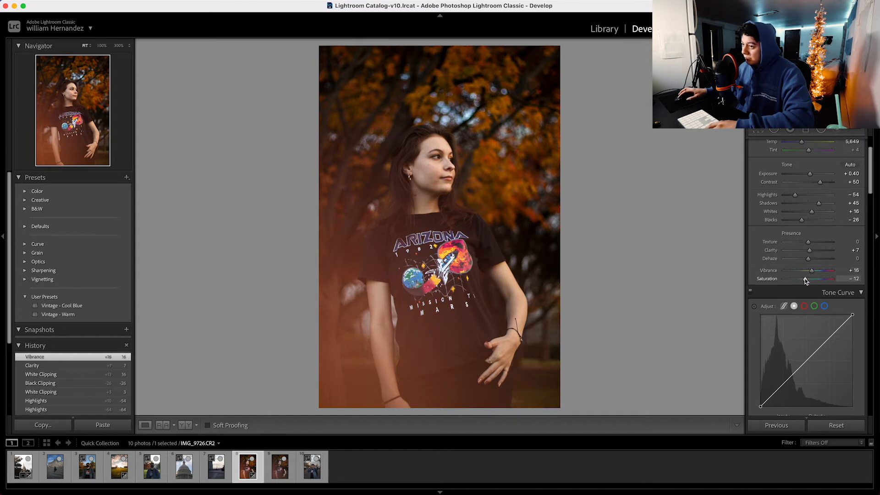
drag(806, 280, 807, 280)
Shape an S-curve with a raised black point, brighter highlights and a shadow point at 65/56, and compare before and after
scroll(811, 284, down, 3)
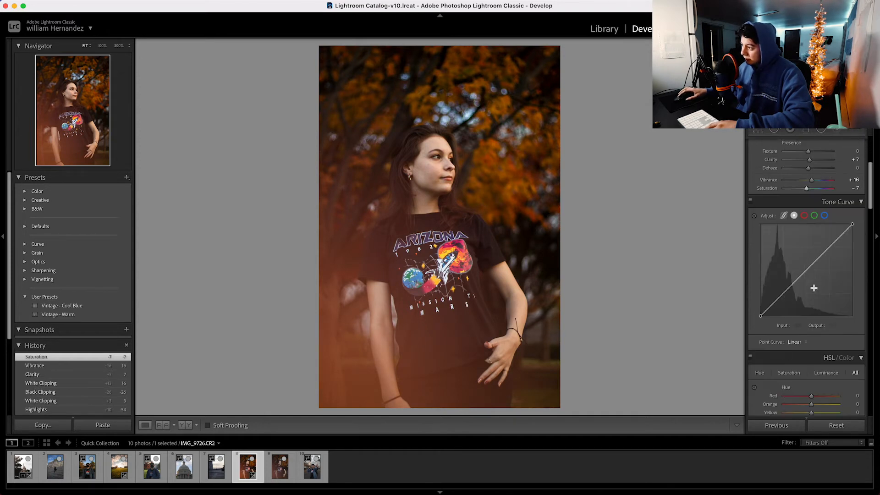
click(830, 247)
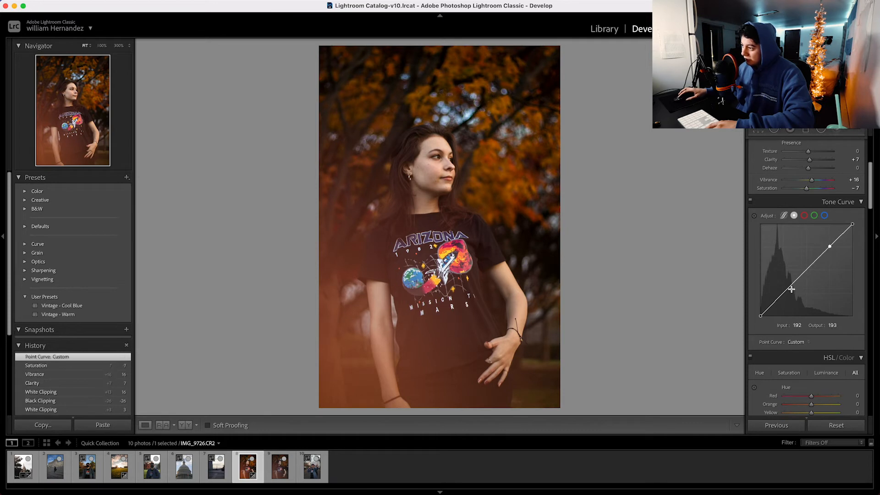
click(784, 294)
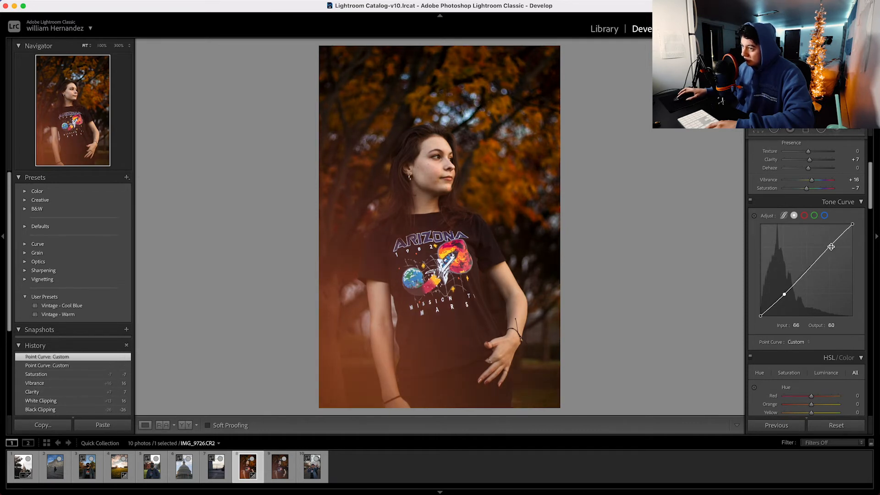
drag(830, 247, 827, 244)
mouse_move(786, 295)
mouse_down()
mouse_move(759, 313)
mouse_move(783, 295)
mouse_up()
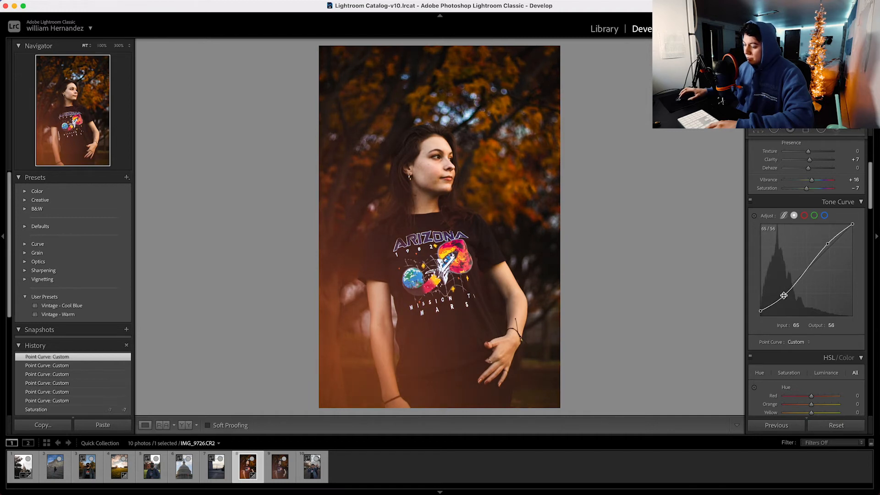
key(backslash)
key(backslash)
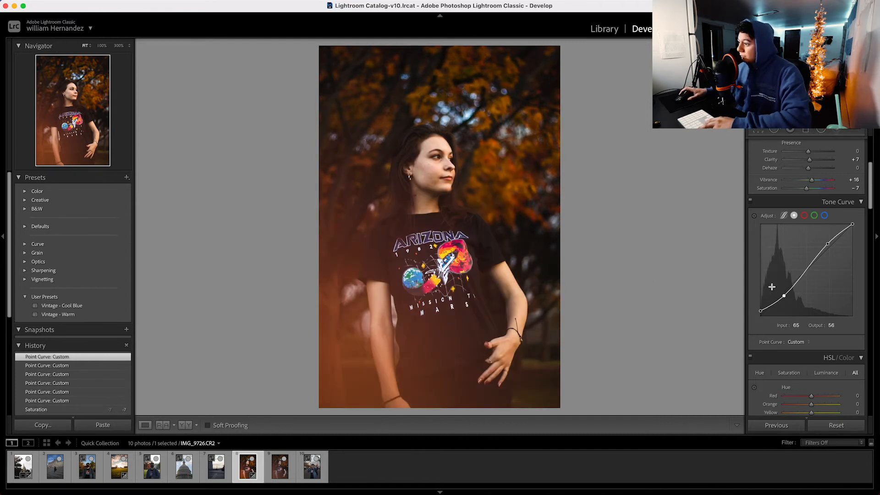
Examine the colours of the face, shirt and autumn background up close before adjusting HSL
scroll(797, 293, down, 5)
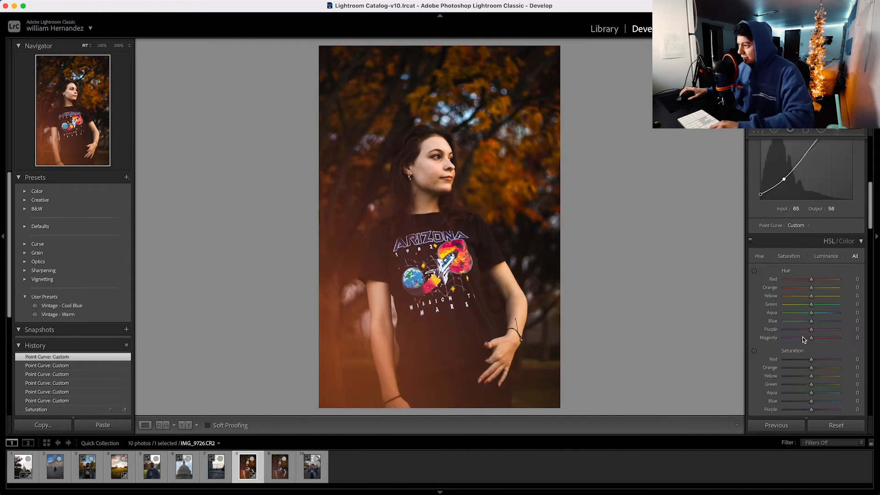
scroll(789, 312, down, 2)
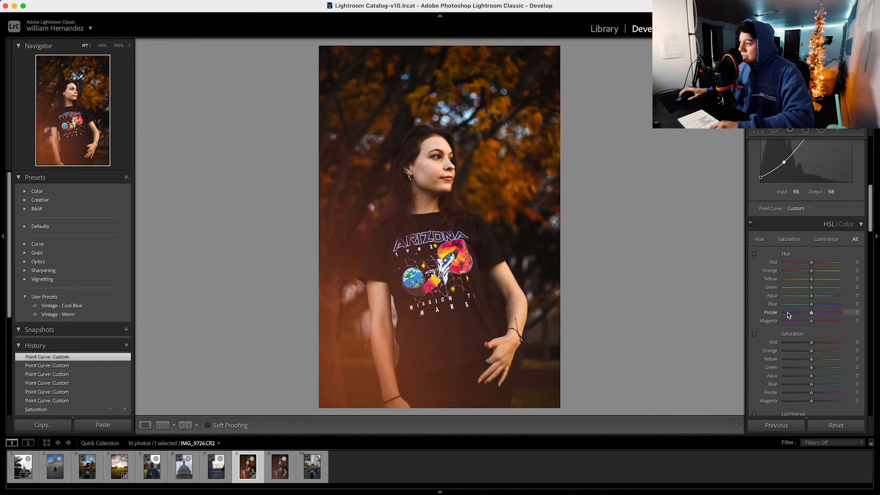
click(446, 163)
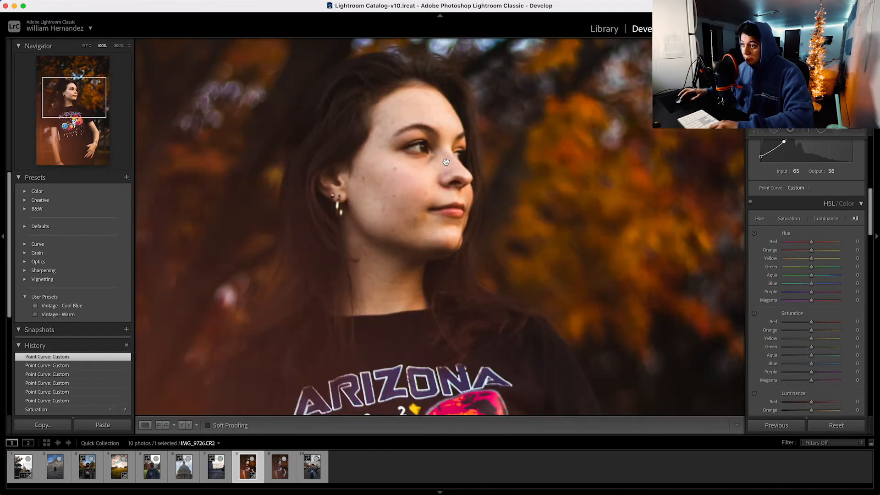
drag(400, 173, 432, 99)
drag(416, 242, 430, 174)
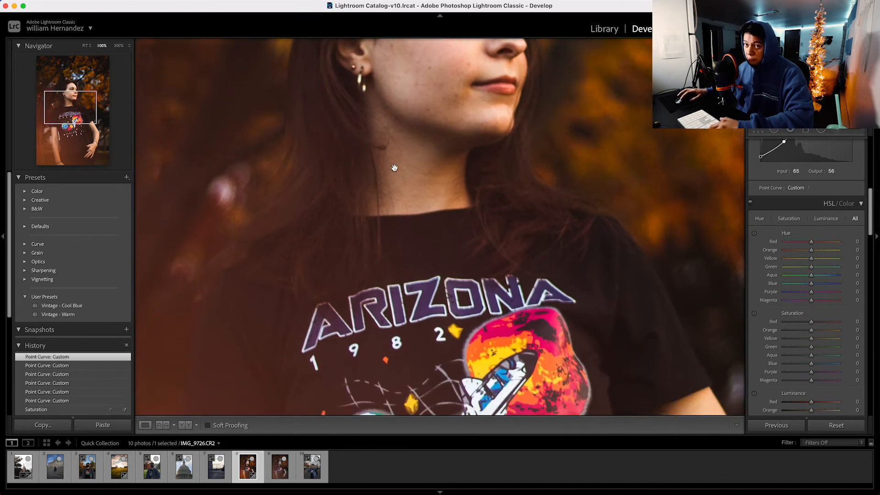
click(395, 168)
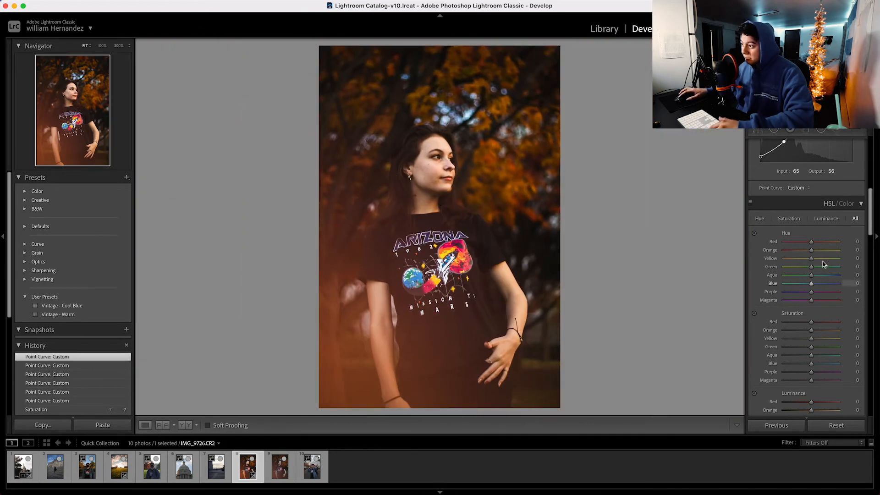
click(416, 139)
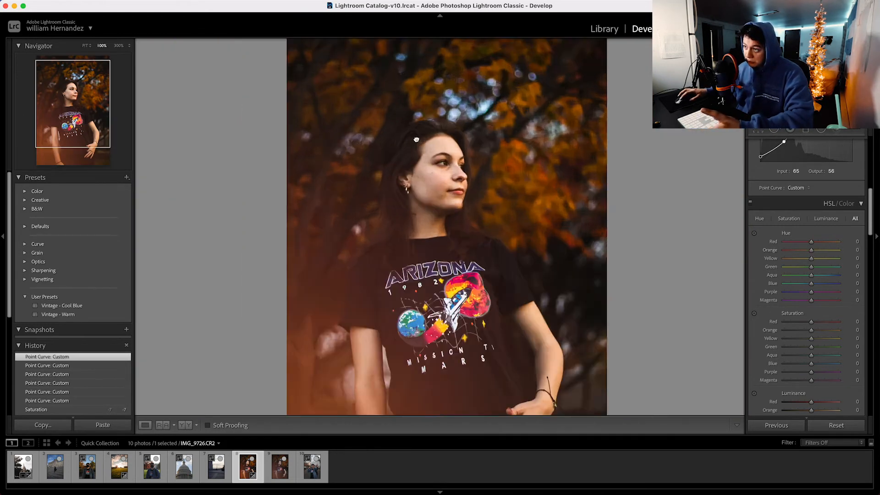
click(481, 165)
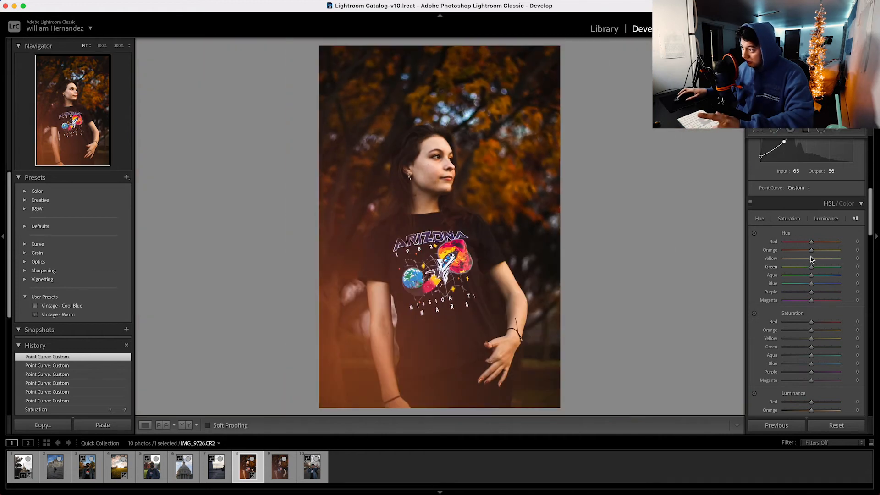
Set the HSL hues to -14 for Orange and -26 for Red, trying a Green hue shift but resetting it to 0
mouse_move(810, 250)
mouse_down()
mouse_move(825, 249)
mouse_move(771, 256)
mouse_move(842, 246)
mouse_move(825, 251)
mouse_up()
double_click(824, 251)
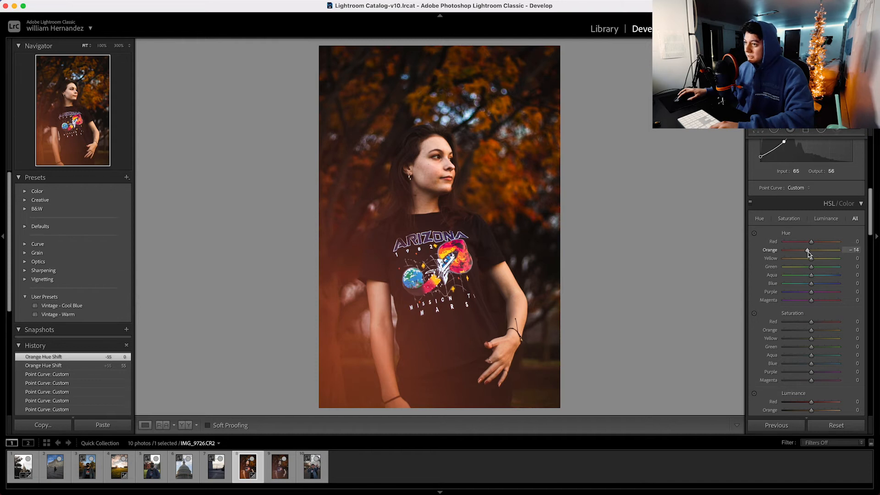
drag(811, 242, 803, 278)
double_click(805, 267)
click(489, 176)
click(489, 176)
scroll(776, 309, down, 2)
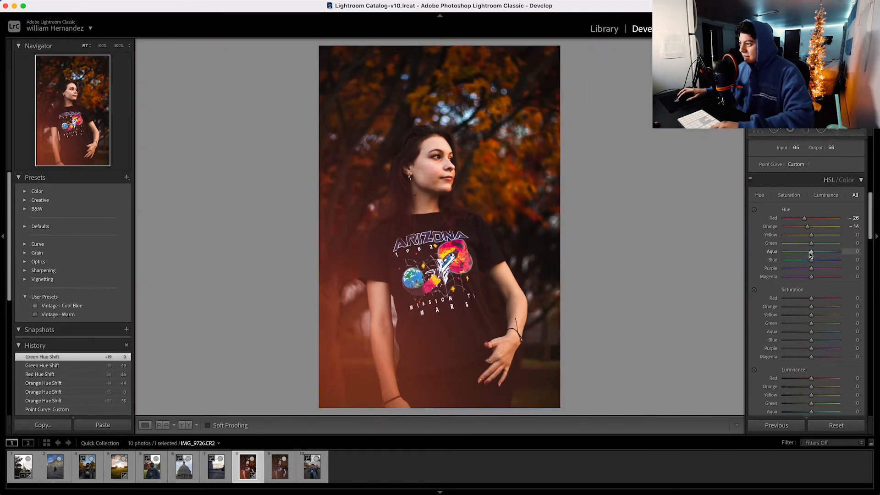
Try the Blue hue at 100, reset it, and set it to -23 while checking the shirt print up close
drag(811, 259, 841, 259)
double_click(840, 260)
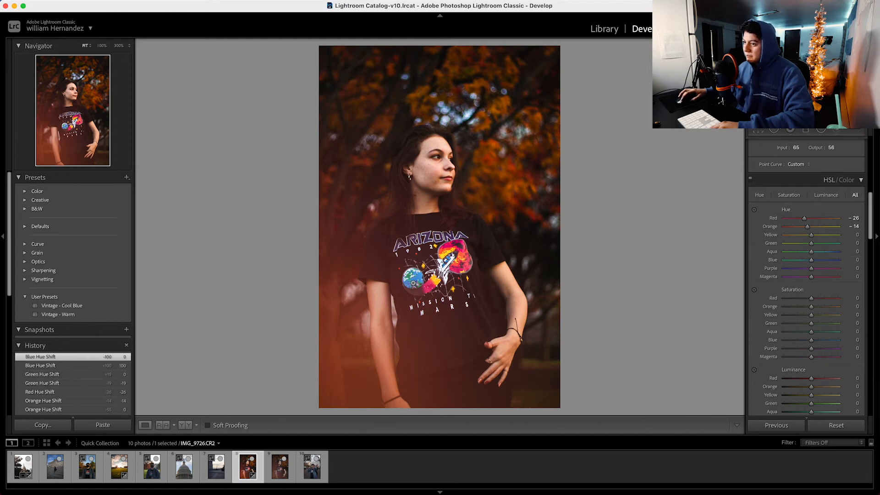
click(416, 282)
click(415, 282)
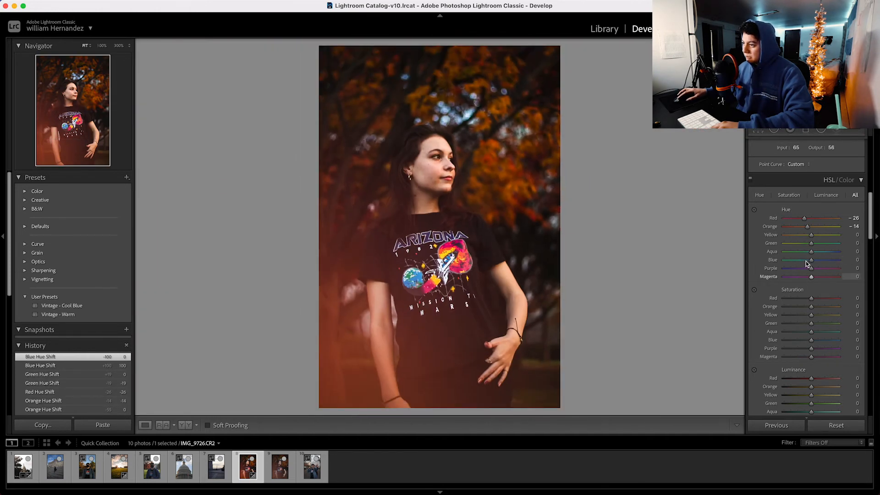
click(411, 278)
click(413, 277)
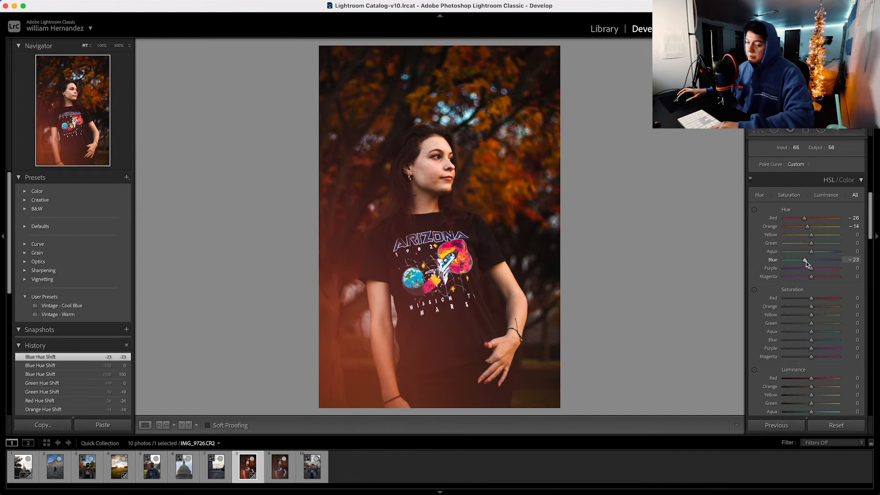
Set HSL saturation to Red +9, Orange +15 and Yellow +22, lower the Yellow hue, and set luminance to Red +19, Orange +17 and Yellow +21
scroll(792, 309, down, 2)
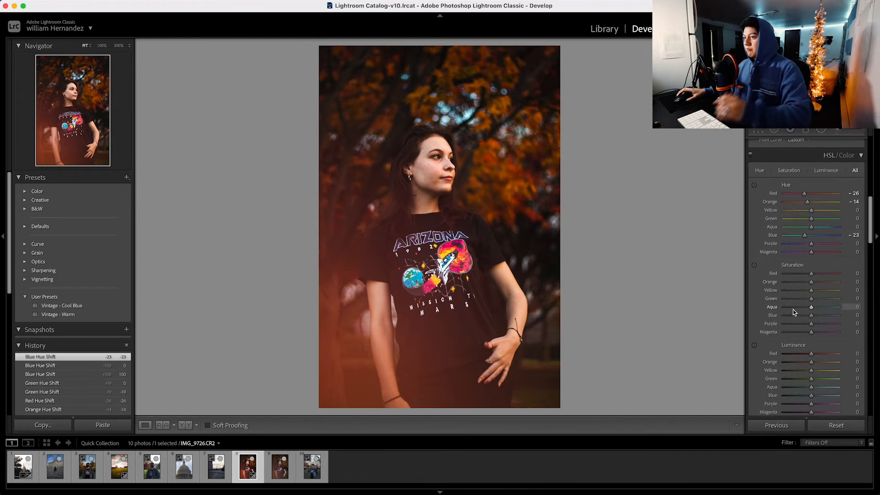
scroll(763, 344, down, 1)
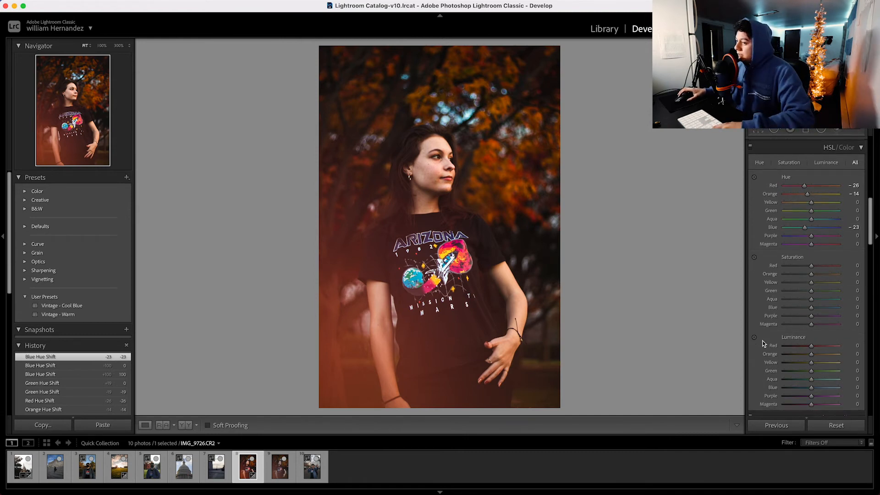
scroll(763, 343, down, 3)
scroll(762, 344, down, 1)
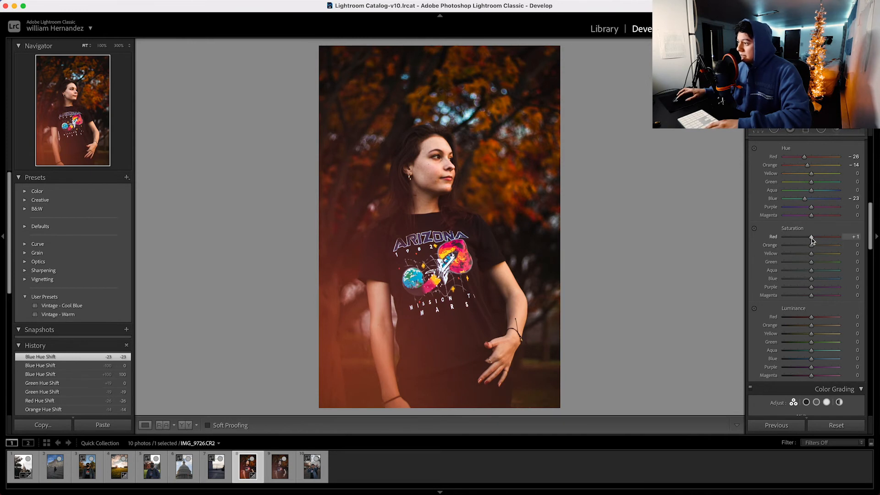
drag(812, 246, 818, 254)
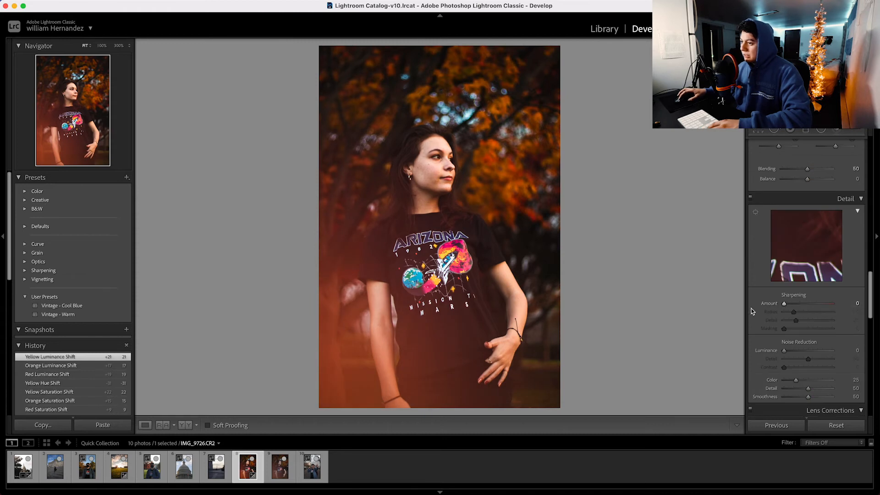
Compare sharpening at 40 and 0 on the shirt up close, leave it at 0, and set luminance noise reduction to 6
key(z)
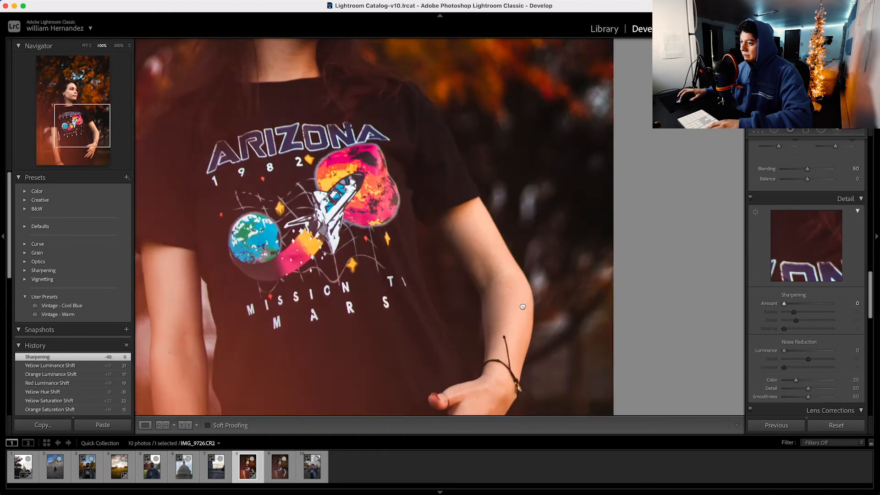
double_click(784, 304)
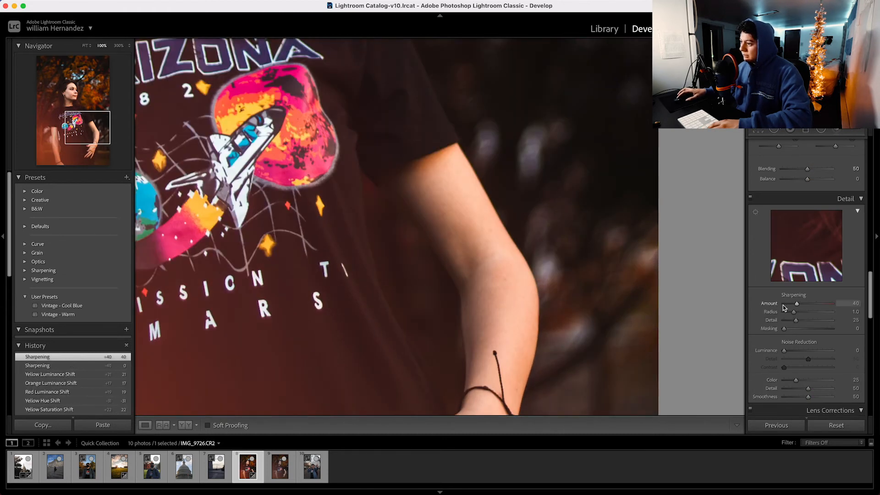
drag(796, 306, 748, 309)
scroll(796, 329, down, 1)
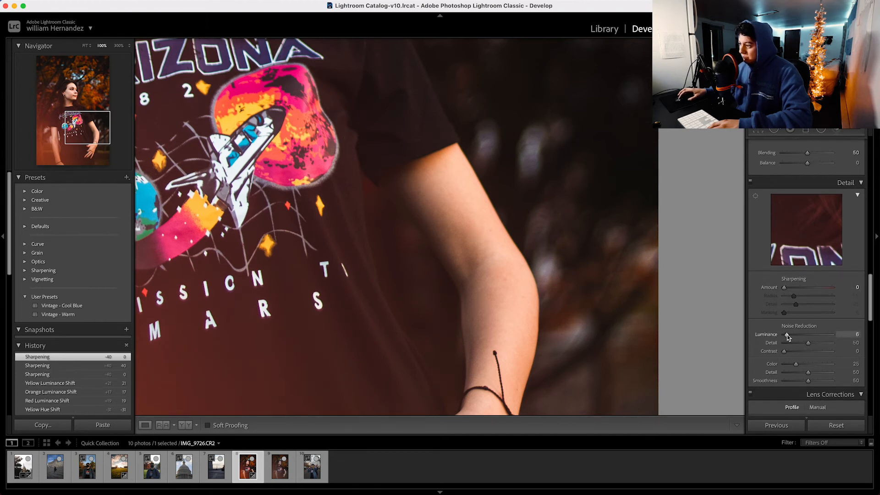
scroll(765, 310, down, 6)
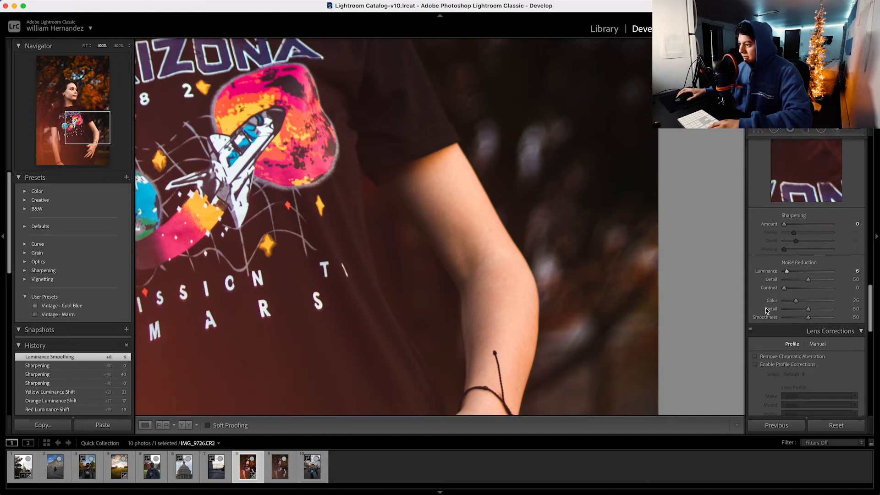
Set the grain amount to 14 and the post-crop vignette amount to -10 on the autumn portrait
scroll(766, 310, down, 12)
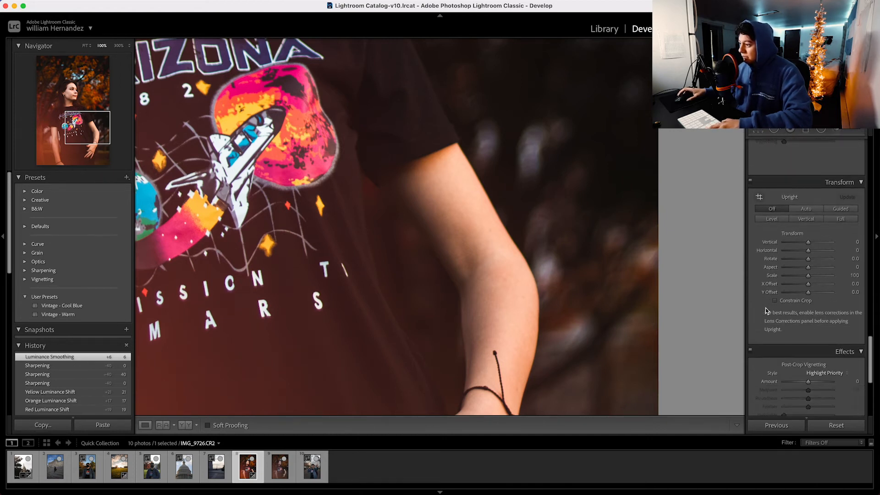
scroll(765, 310, down, 3)
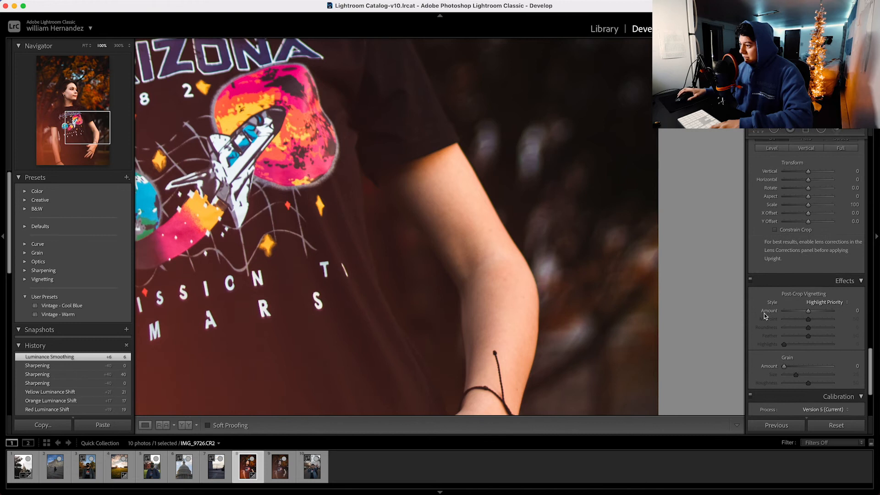
drag(784, 364, 791, 364)
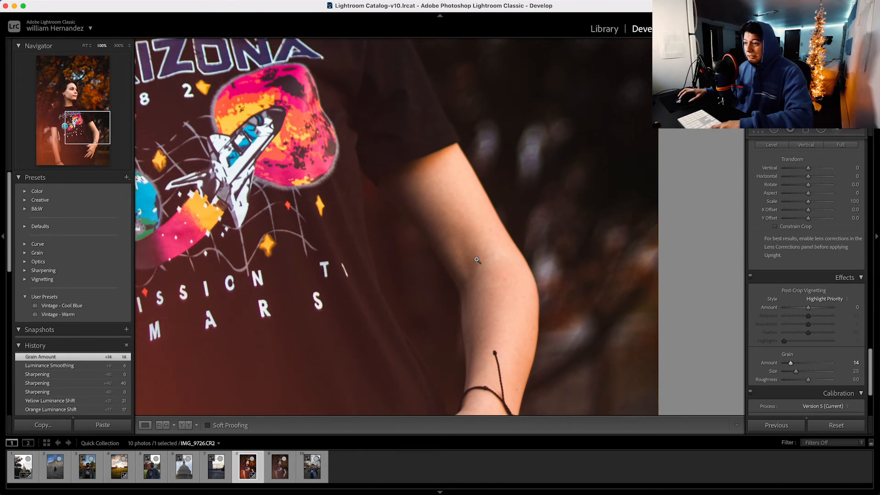
click(477, 260)
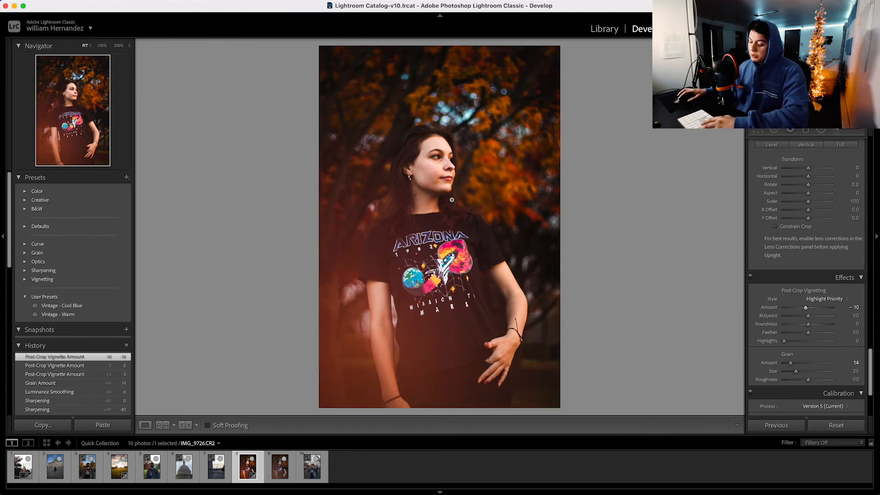
Compare the autumn portrait before and after the edit, both full-frame and side by side
key(backslash)
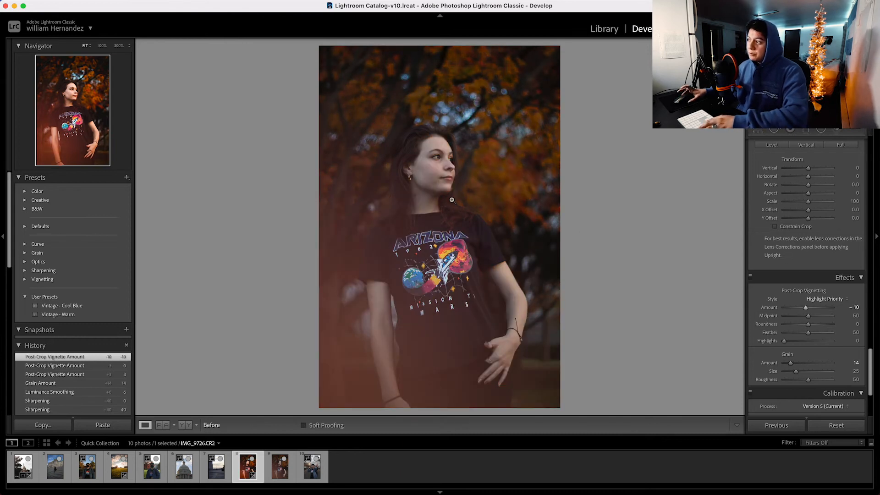
key(backslash)
key(backslash)
key(backslash)
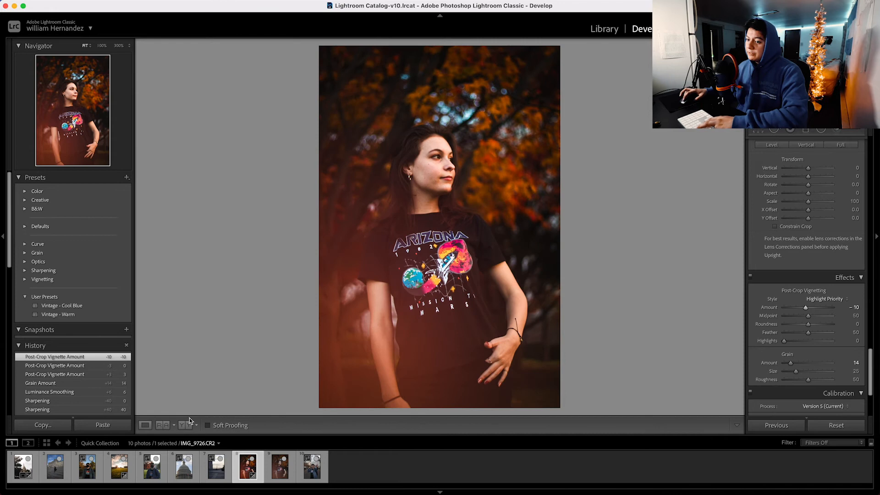
click(183, 425)
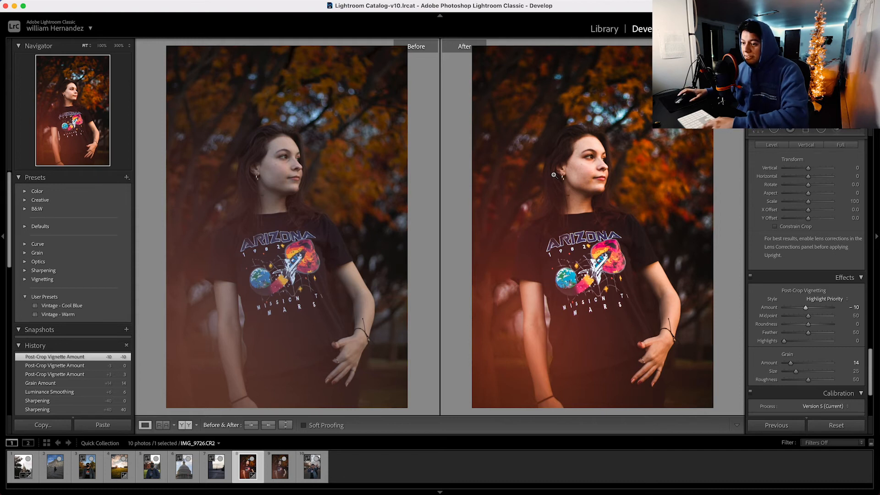
key(backslash)
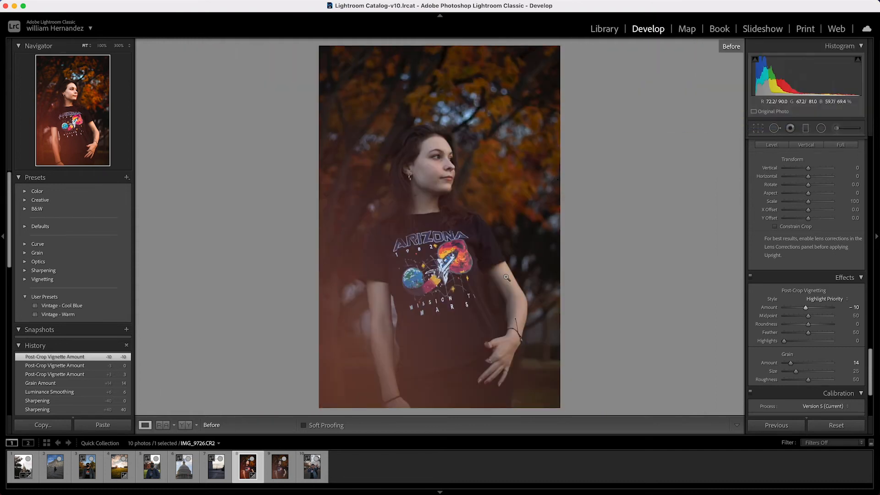
Open the phone selfie photo and set exposure +0.55, contrast +36, highlights -100, shadows +34, whites +26, blacks -18 and temperature 7,505
click(312, 467)
click(456, 209)
click(462, 209)
click(493, 214)
click(323, 231)
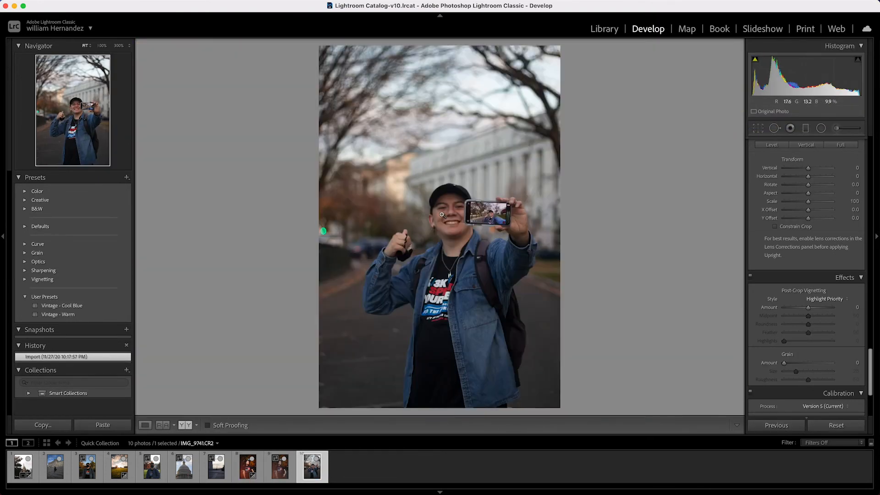
scroll(768, 290, up, 20)
drag(808, 232, 810, 232)
drag(807, 241, 816, 261)
drag(808, 269, 803, 278)
drag(805, 200, 809, 200)
drag(808, 200, 810, 200)
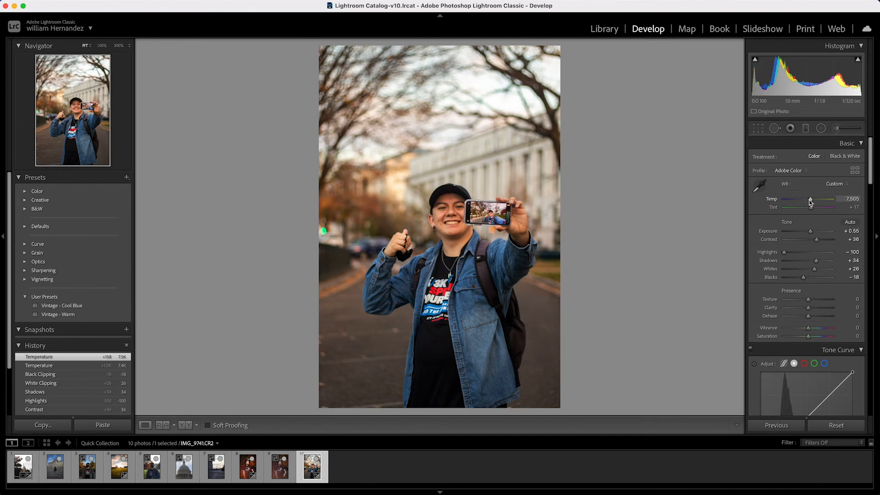
Adjust the selfie's colour intensity and shape its tone curve into an S with the black point lifted to output 13
scroll(805, 235, down, 3)
drag(808, 270, 826, 291)
scroll(807, 301, down, 5)
click(828, 295)
click(782, 342)
drag(772, 349, 784, 342)
mouse_move(826, 291)
mouse_down()
mouse_move(819, 299)
mouse_move(827, 291)
mouse_up()
drag(760, 365, 760, 361)
Set the HSL hues to Yellow -57, Green -100 and Blue -19, and lower the Orange saturation to -15
scroll(810, 259, down, 10)
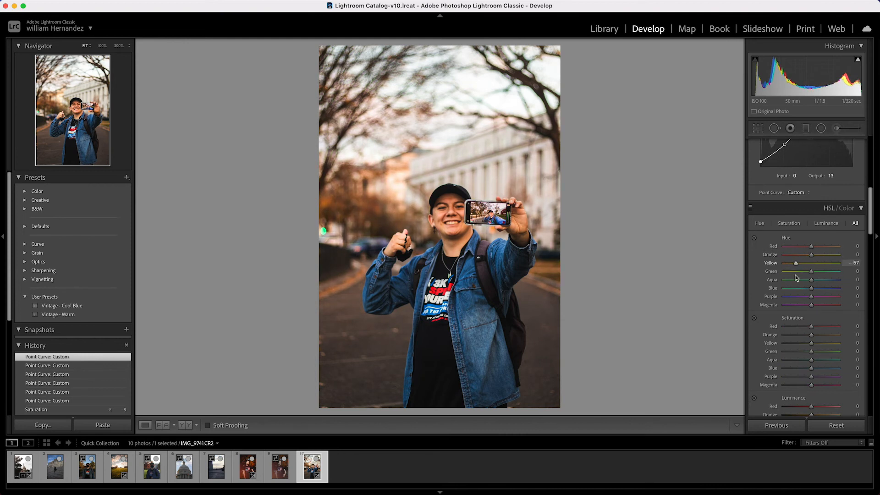
drag(850, 272, 742, 252)
drag(841, 292, 807, 292)
scroll(770, 320, down, 5)
drag(810, 220, 806, 221)
scroll(759, 292, down, 7)
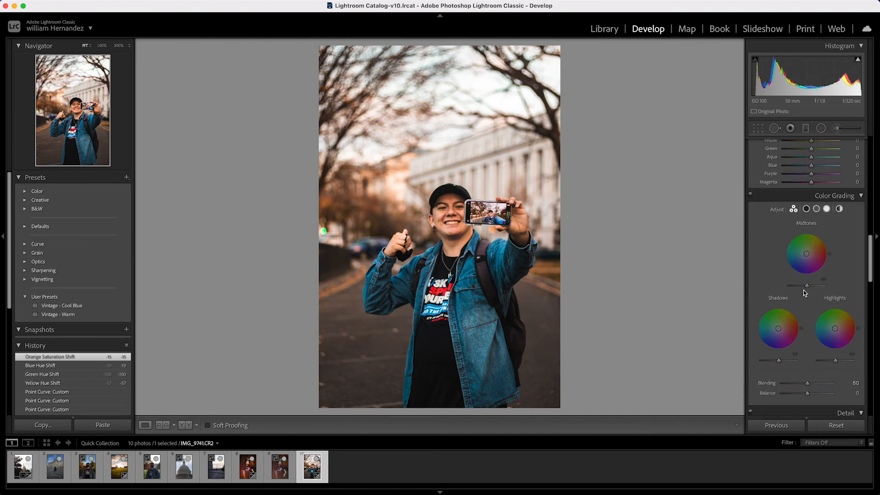
Tint the selfie with Color Grading, using highlight hue 42 and shadow hue 186, and set sharpening to 0
drag(840, 325, 838, 325)
drag(778, 328, 775, 329)
scroll(806, 293, down, 6)
drag(796, 291, 781, 291)
scroll(778, 352, down, 8)
Set the selfie's grain amount to 18 and its post-crop vignette amount to -7, checking the result up close
click(427, 249)
scroll(779, 316, down, 4)
drag(783, 343, 792, 344)
click(619, 284)
drag(807, 288, 805, 290)
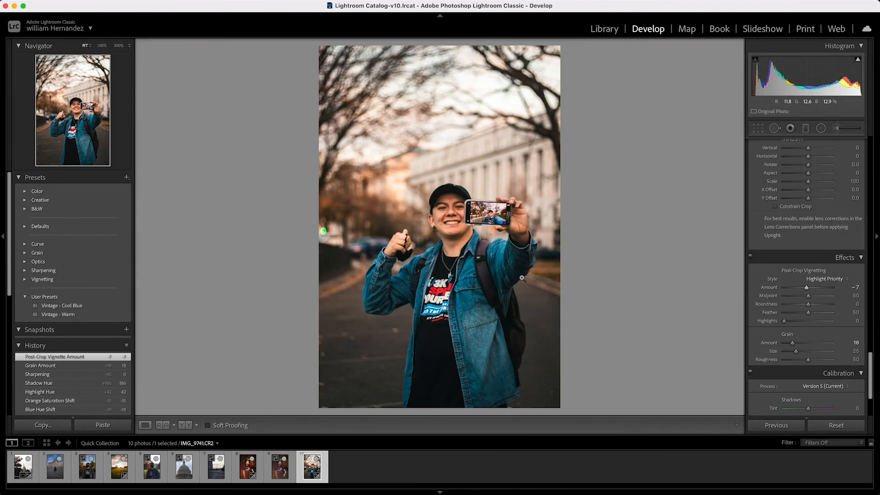
click(476, 225)
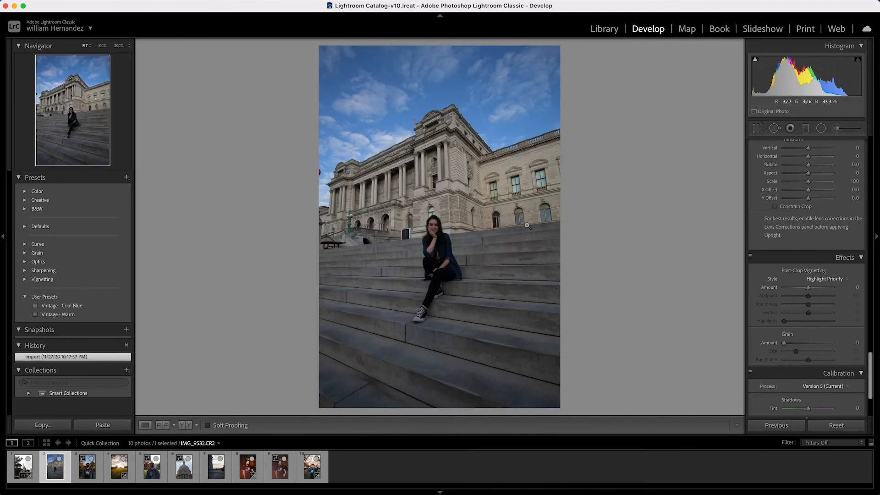
Open the photo of the woman on the steps, set exposure to +0.90, rotate it slightly and constrain the crop
click(398, 234)
click(397, 234)
scroll(770, 284, up, 20)
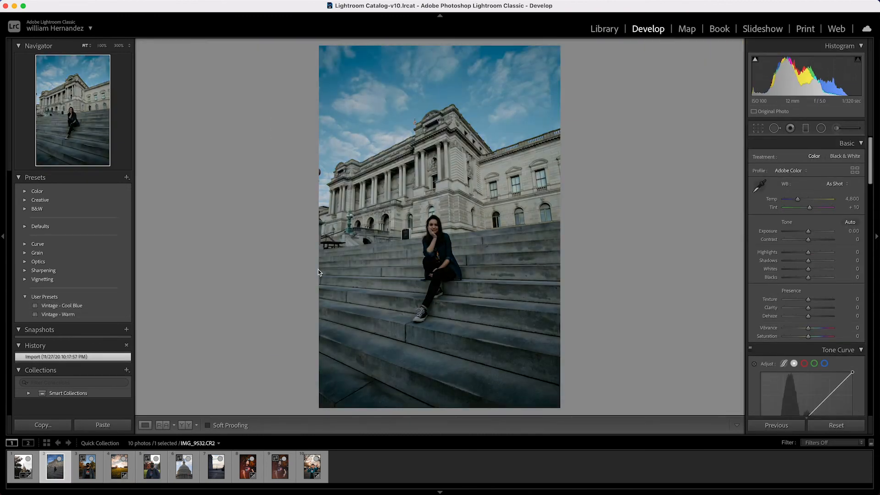
drag(807, 232, 812, 233)
scroll(761, 304, down, 20)
drag(808, 191, 809, 192)
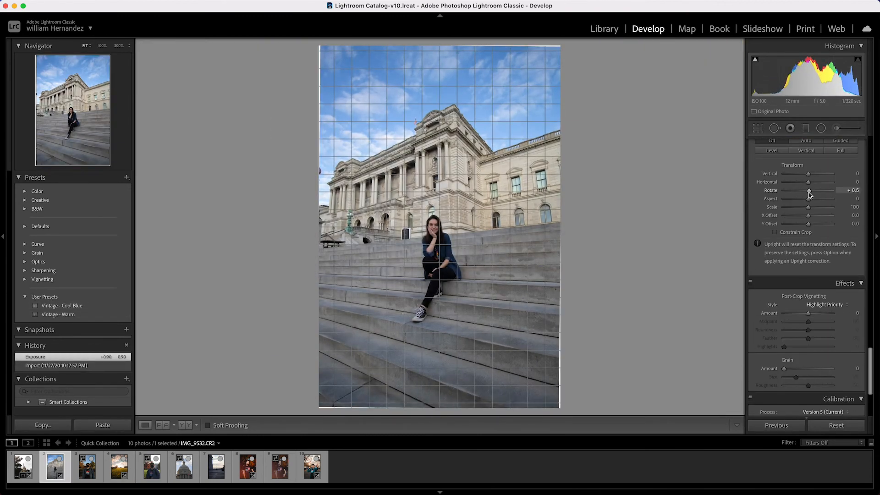
click(774, 233)
Set highlights -55, shadows +68, whites +31, blacks -23 and contrast +45 on the steps photo
scroll(762, 292, up, 20)
drag(808, 252, 793, 252)
drag(808, 261, 823, 261)
drag(807, 269, 815, 269)
drag(807, 277, 802, 278)
drag(808, 240, 818, 240)
Set vibrance to +17, adjust saturation, and shape an S tone curve with the black point lifted to output 14
scroll(769, 322, down, 3)
drag(808, 287, 812, 288)
drag(808, 296, 826, 309)
scroll(799, 353, down, 3)
click(784, 358)
drag(784, 358, 784, 364)
drag(826, 308, 828, 313)
drag(760, 382, 760, 377)
scroll(783, 344, down, 10)
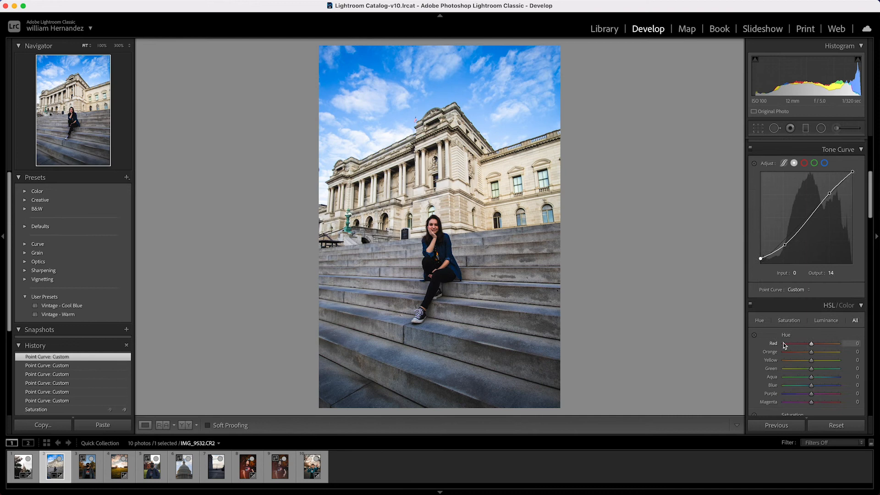
Set Blue hue to -18, Blue saturation to -37 and Aqua saturation to -100, testing Green and Aqua luminance at -100
drag(811, 252, 806, 252)
drag(811, 331, 801, 332)
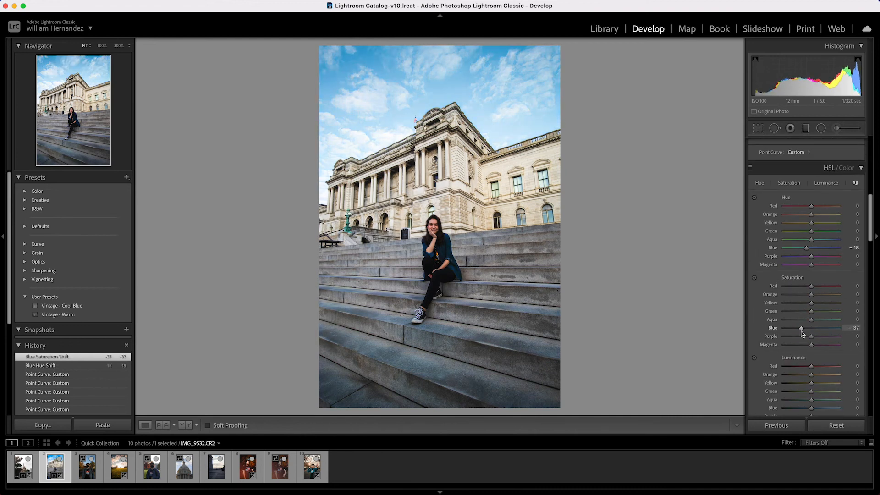
scroll(779, 357, down, 2)
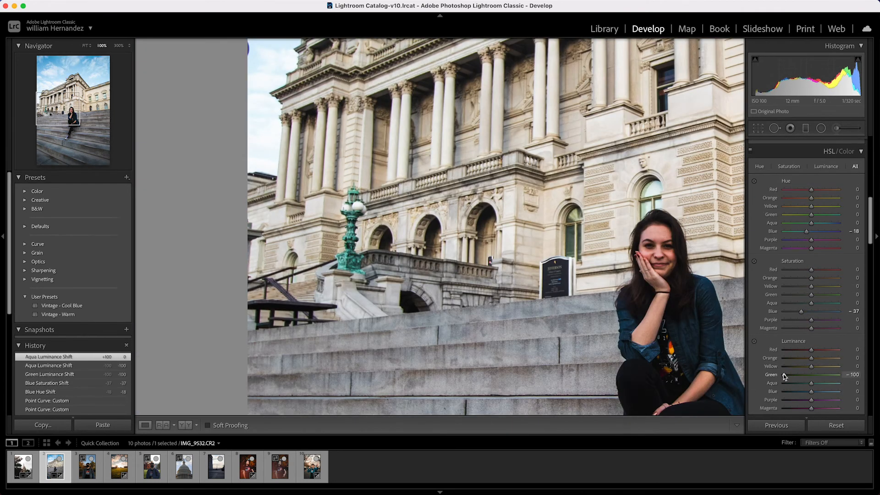
click(457, 236)
Crop the steps photo tighter around the woman by trimming its sides and lower edge, and compare it with the original
click(758, 129)
drag(319, 226, 330, 226)
drag(440, 404, 440, 385)
click(726, 427)
click(758, 131)
drag(329, 225, 335, 225)
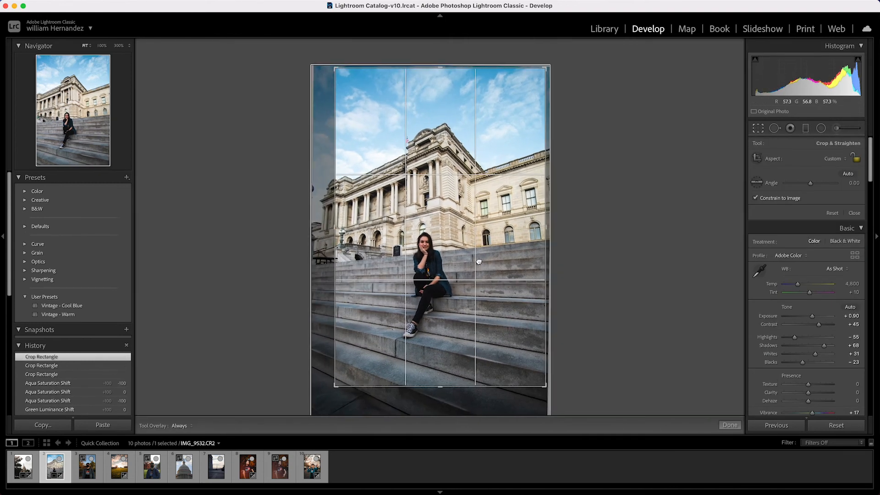
drag(546, 227, 540, 226)
click(721, 426)
key(backslash)
key(backslash)
Tint the highlights and shadows of the steps photo with Color Grading
scroll(758, 349, down, 15)
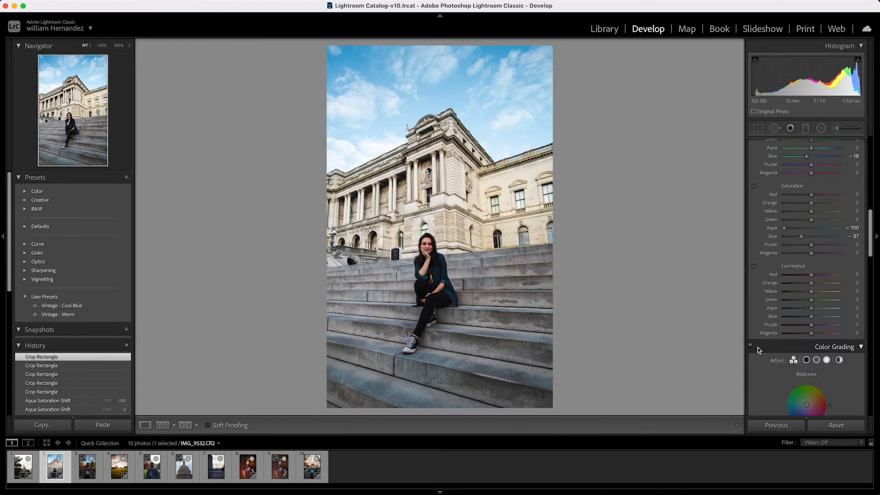
drag(835, 304, 837, 302)
drag(778, 304, 810, 305)
Open the Washington Monument sunset photo, straighten it slightly and constrain the crop
click(215, 466)
scroll(808, 302, down, 10)
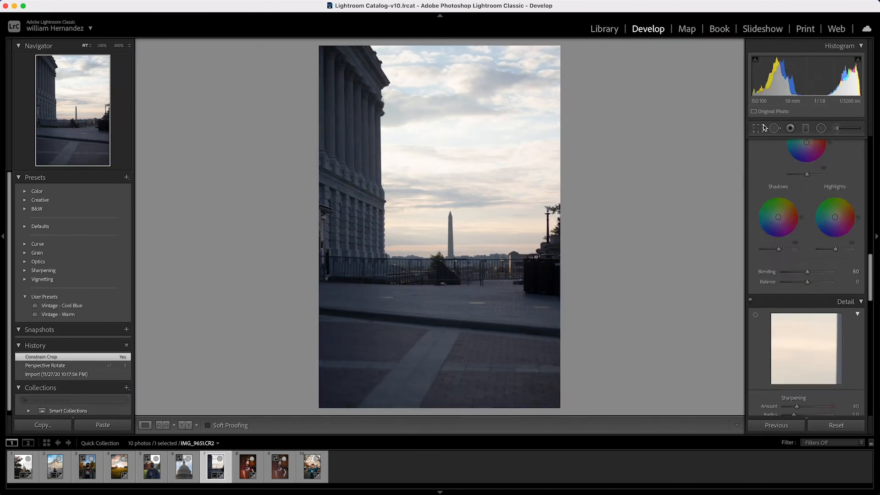
key(r)
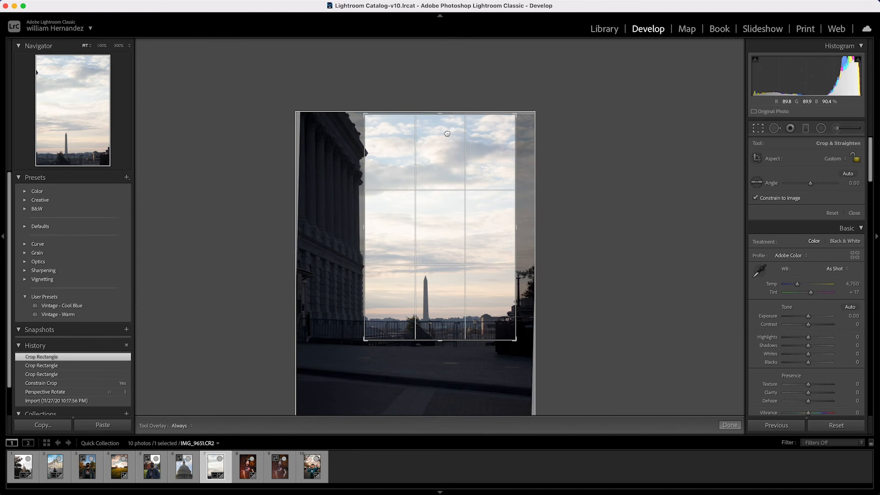
drag(450, 131, 465, 261)
drag(441, 340, 441, 334)
drag(447, 123, 450, 147)
key(Return)
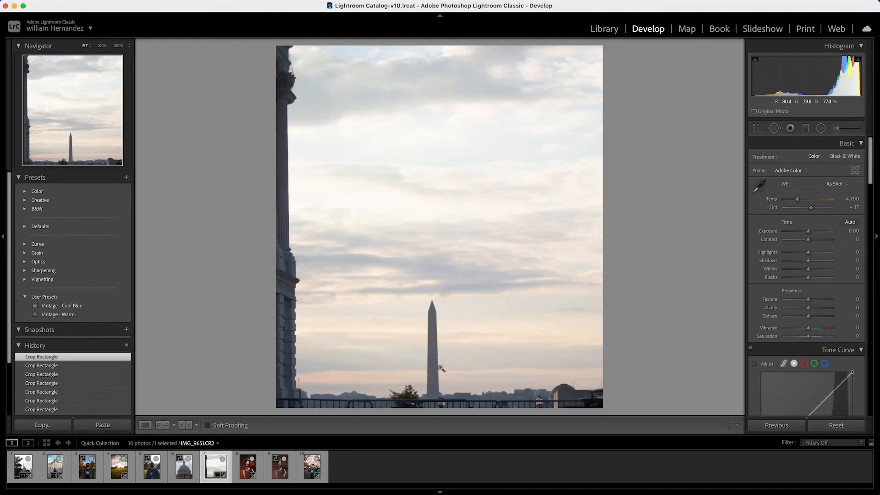
key(super+z)
key(super+z)
key(super+z)
key(super+z)
key(super+z)
key(super+z)
key(super+z)
Crop the monument photo by trimming some of the building side and the dark pavement along its lower edge
key(r)
drag(328, 226, 340, 226)
drag(439, 404, 440, 365)
key(Return)
Open the Capitol dome photo, set sharpening to 0, rotate it to +0.7, constrain the crop and apply the Vintage - Warm preset
click(184, 466)
click(493, 285)
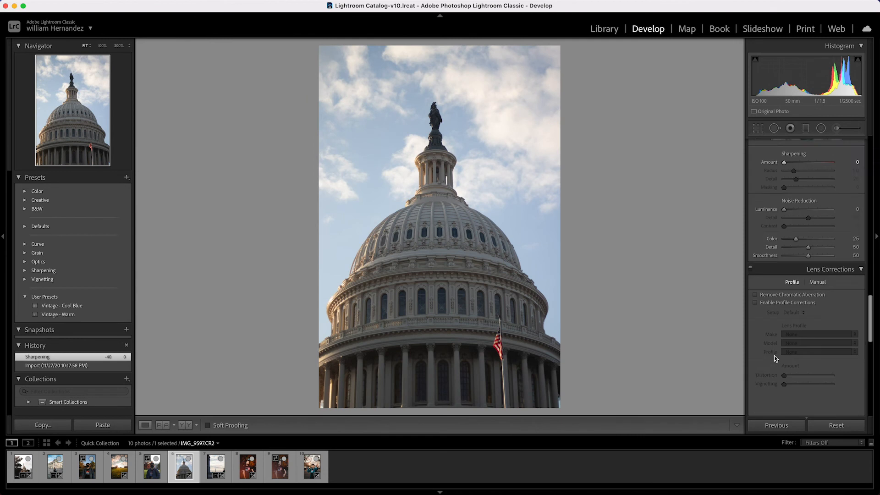
drag(808, 343, 810, 343)
click(91, 315)
scroll(763, 340, up, 20)
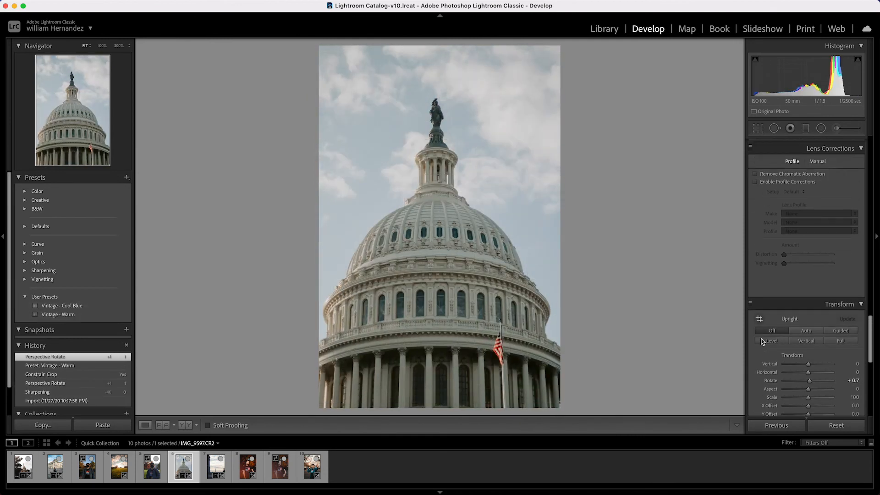
Adjust the dome photo's temperature, try Orange hue at -100 and reset it, and set Orange saturation to -100
drag(802, 200, 803, 200)
scroll(774, 330, down, 12)
drag(809, 275, 783, 289)
double_click(783, 276)
scroll(783, 276, down, 3)
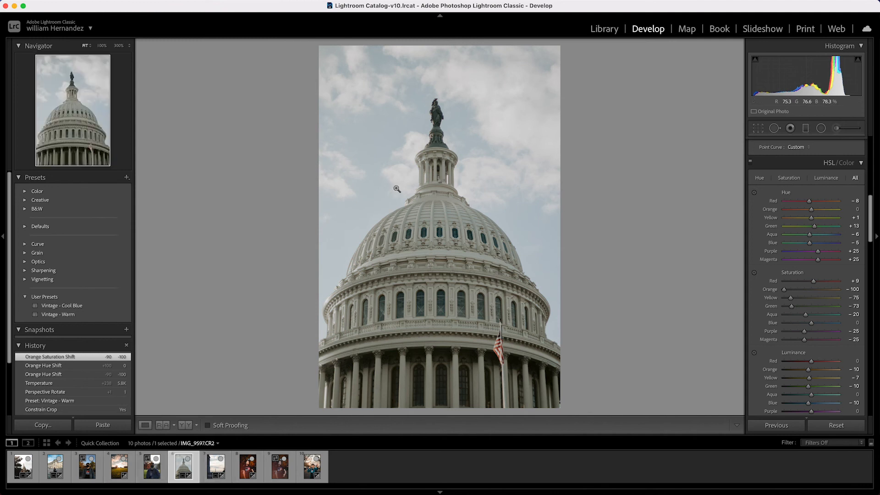
Open the masked portrait and set exposure +0.20, contrast +36, highlights -100, shadows +36, whites +12 and blacks -22
click(151, 466)
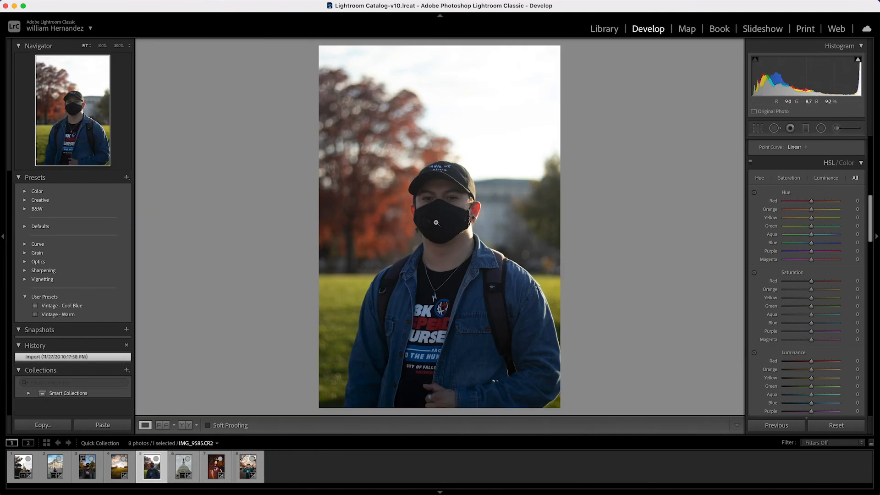
scroll(806, 229, up, 10)
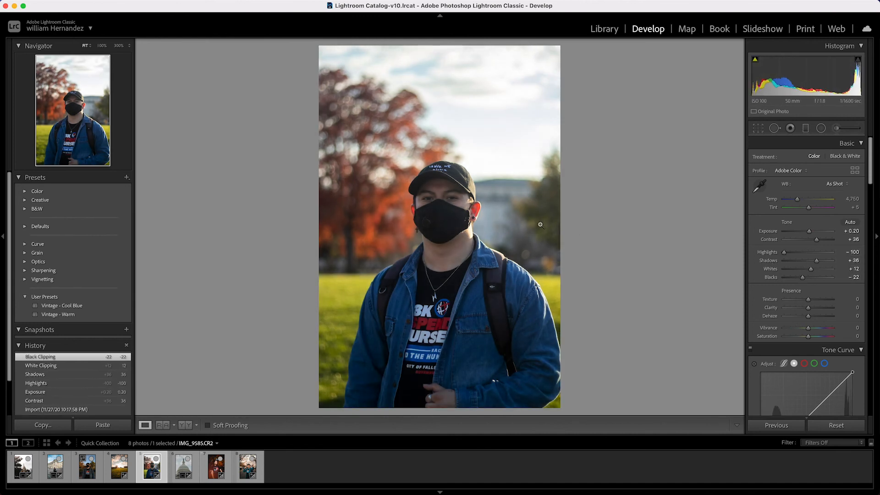
Shape the masked portrait's tone curve with black output 13 and set HSL hues to Red +2, Orange -27, Yellow -78 and Green -50
scroll(806, 266, down, 2)
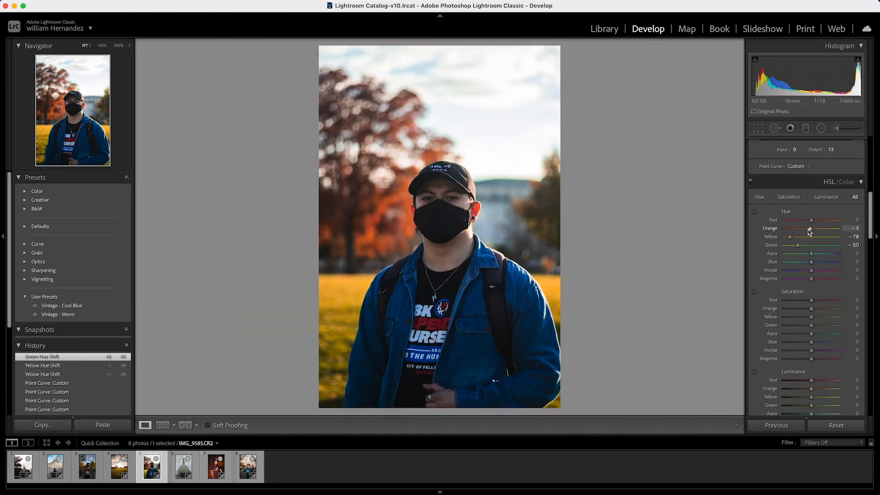
scroll(766, 323, down, 3)
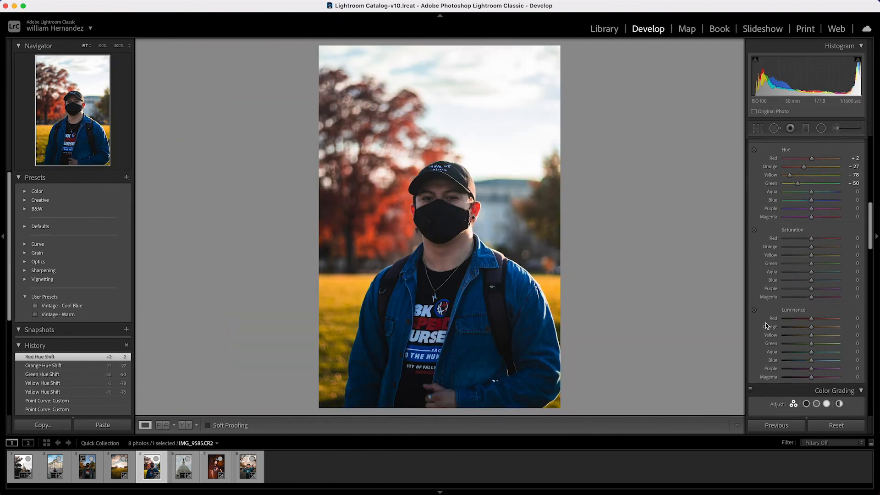
Set the masked portrait's luminance to Red +26, Orange +32 and Yellow +3, and tint its highlights with hue 31 and saturation 31
scroll(766, 323, down, 2)
drag(811, 290, 819, 290)
drag(811, 281, 832, 298)
scroll(751, 296, down, 5)
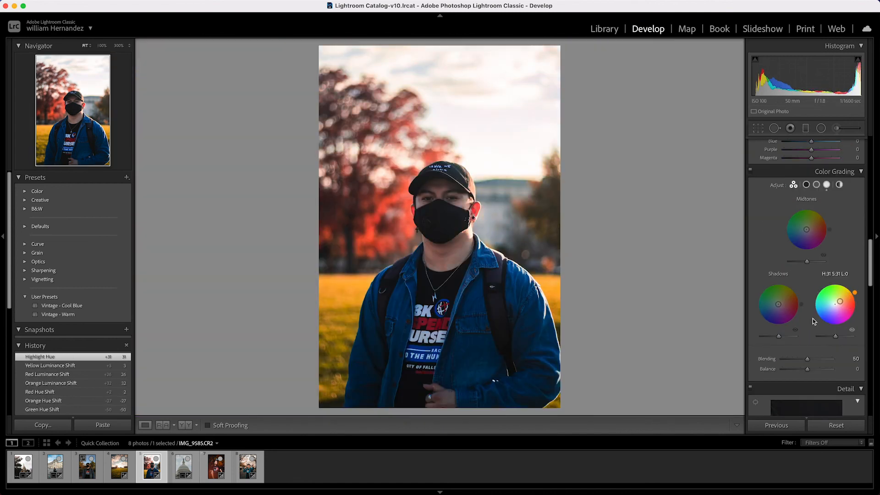
Tint the masked portrait's shadows with hue 215 and set its Blue saturation to -58
drag(777, 306, 776, 305)
scroll(763, 338, down, 1)
scroll(764, 337, up, 8)
click(528, 334)
click(529, 334)
drag(811, 233, 795, 233)
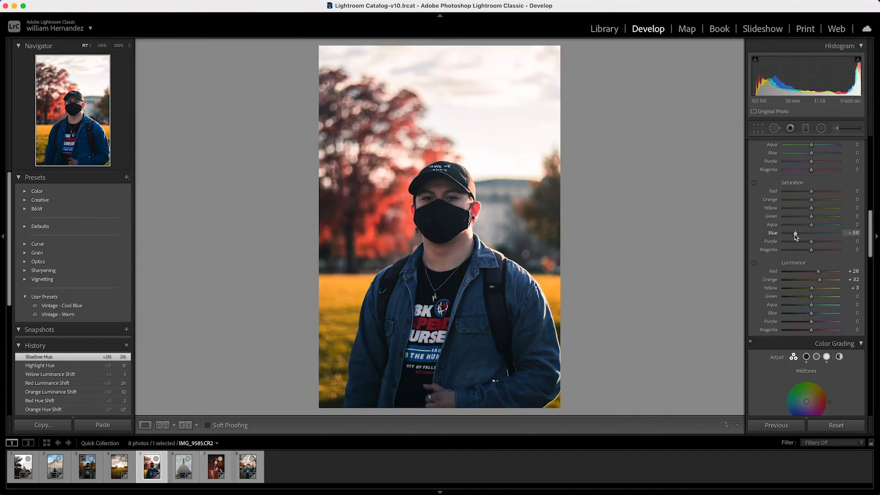
Remove the third photo in the filmstrip from the Quick Collection
click(91, 459)
key(Left)
key(Left)
key(Left)
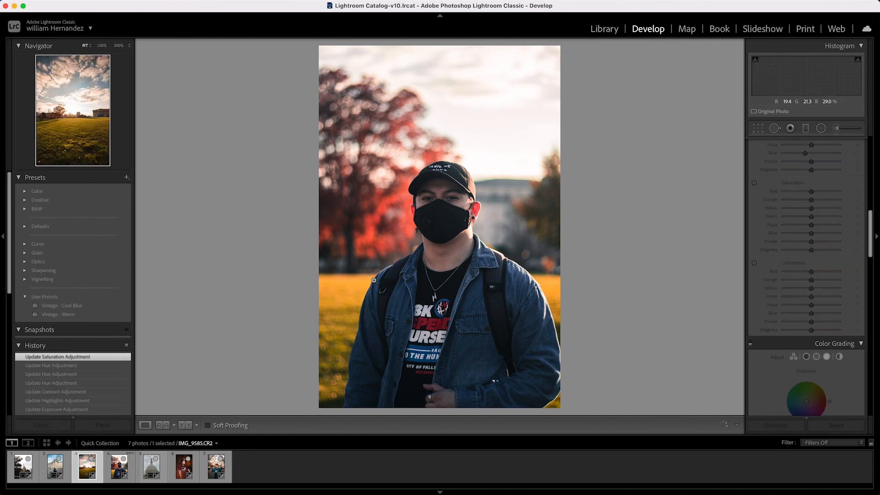
Go back and forth through the edited photos at full view to compare how consistent their grading looks
key(Right)
key(Right)
key(Right)
key(Right)
key(Right)
key(Right)
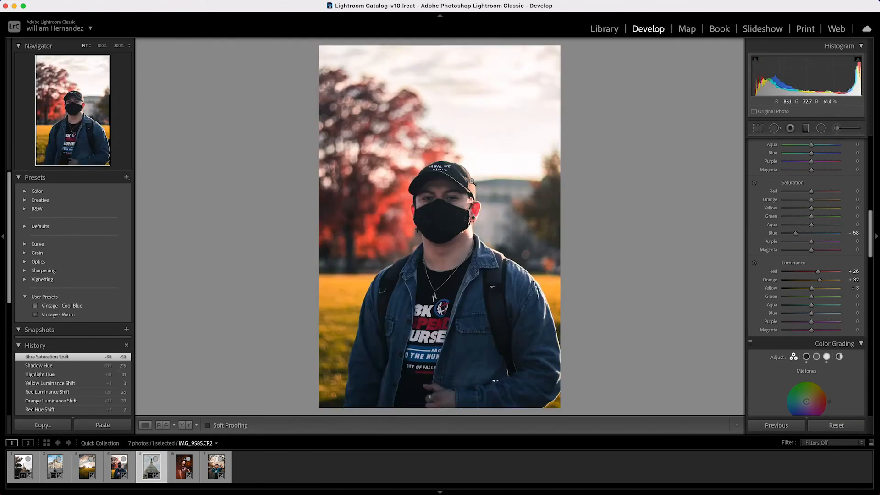
key(Left)
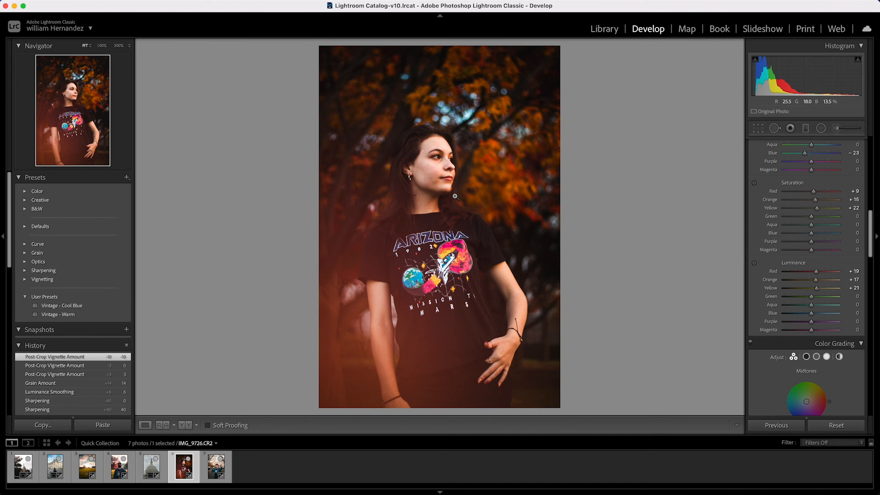
key(Right)
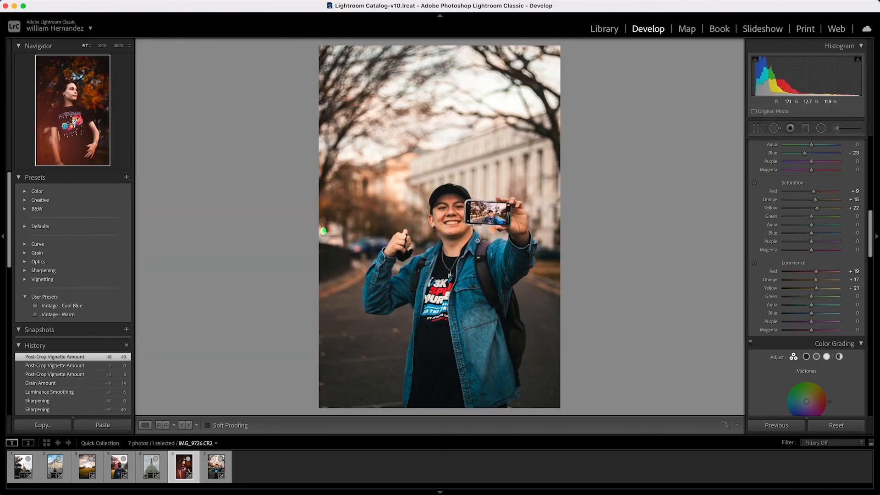
key(Left)
key(Left)
key(Left)
key(Right)
key(Right)
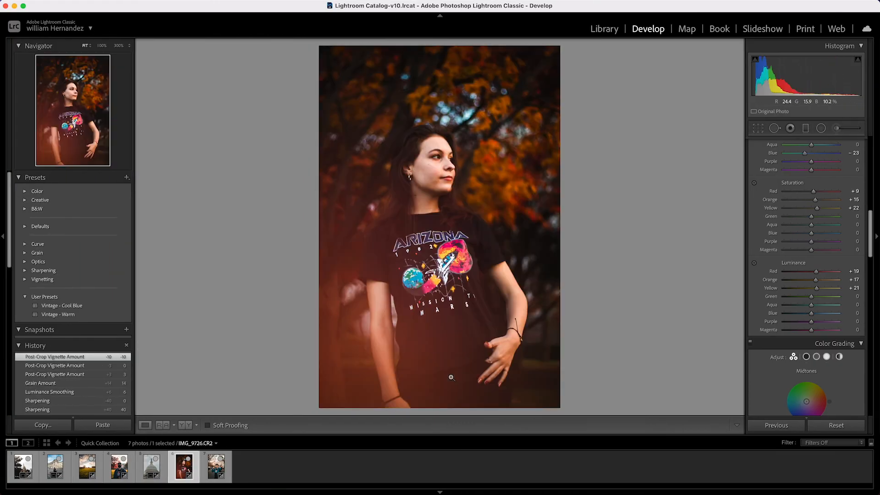